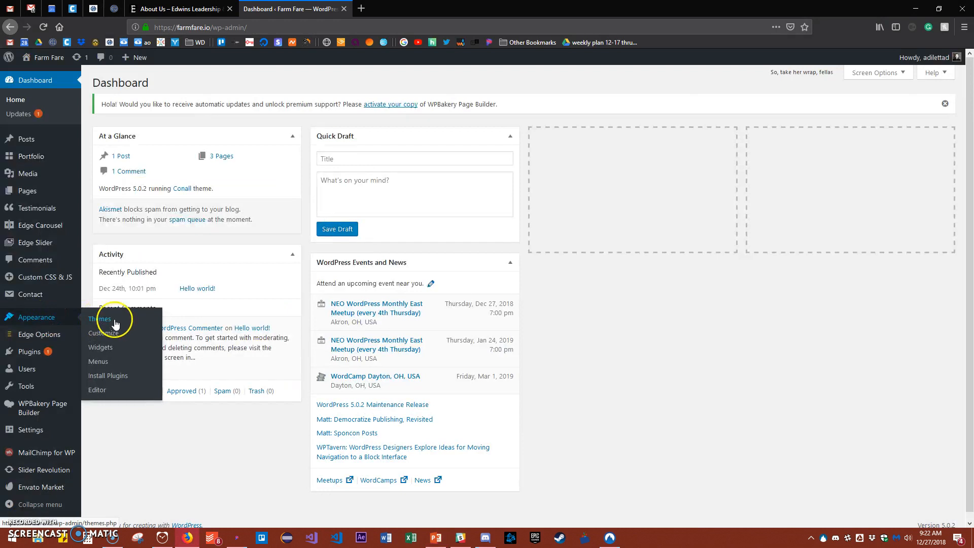
Step: Open the installed themes in the WordPress admin and start customizing the active Conall theme
click(115, 320)
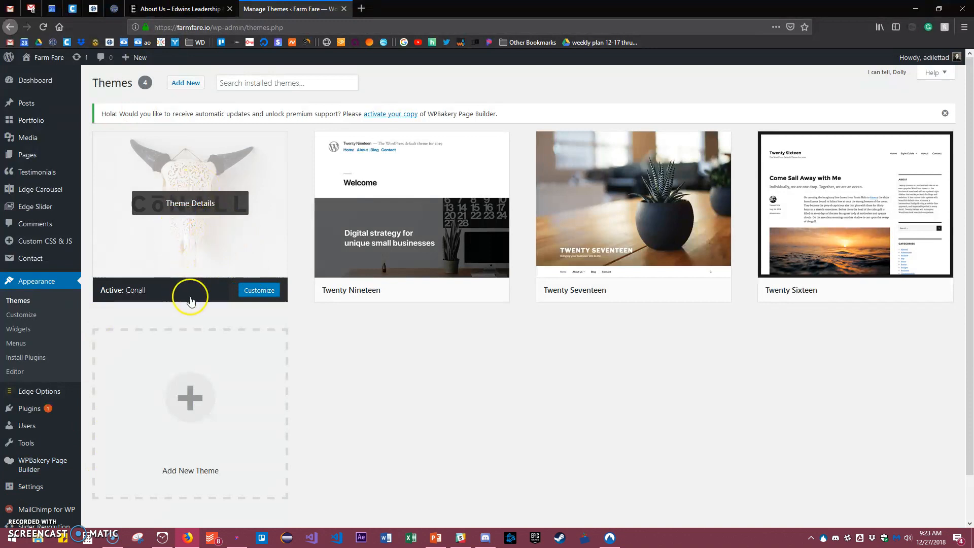
scroll(178, 311, down, 2)
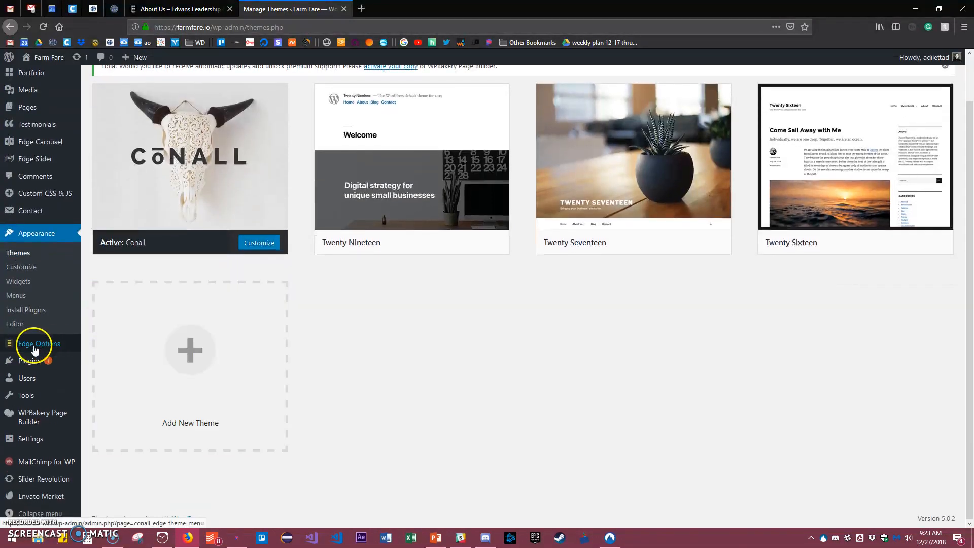
mouse_move(35, 349)
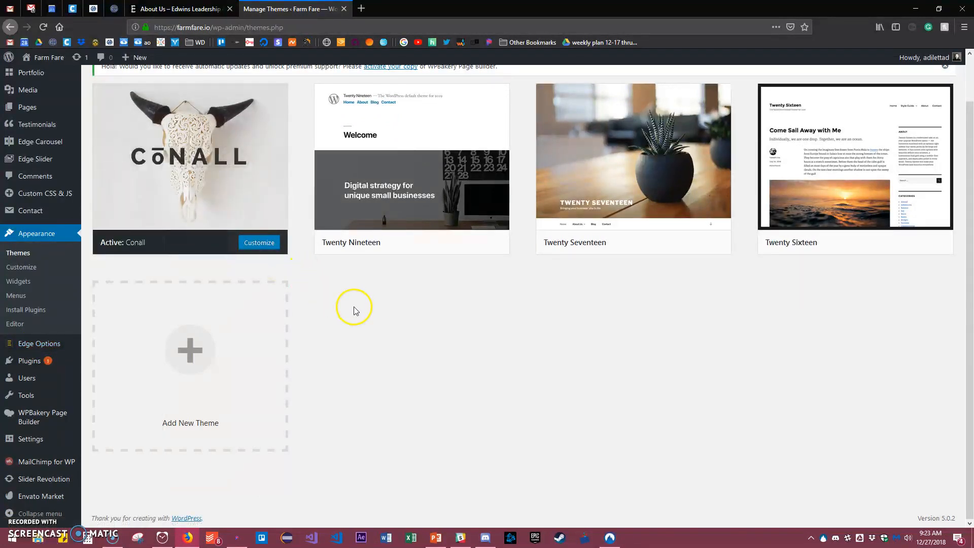
click(268, 245)
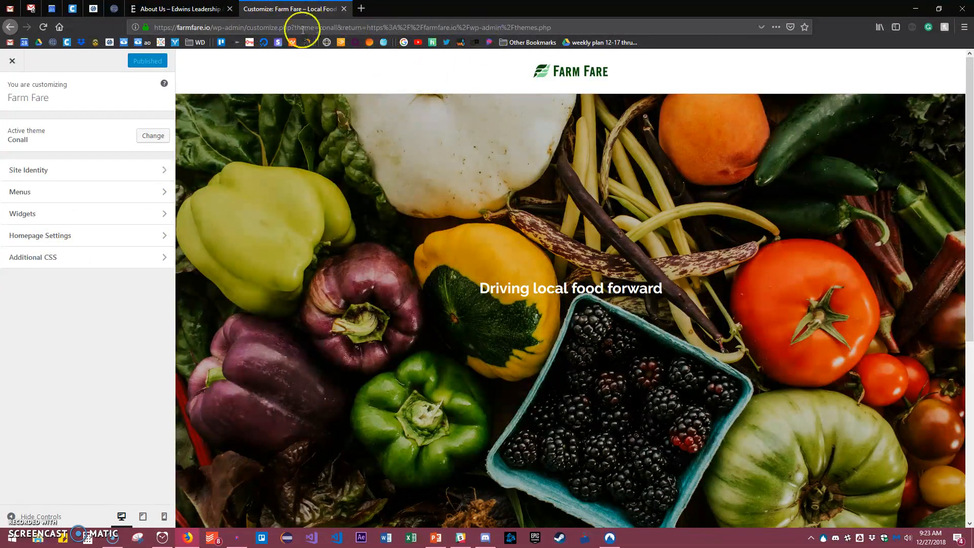
Step: Review the customizer's Menus and Homepage Settings, choosing Home as the static homepage, and close the customizer
click(92, 187)
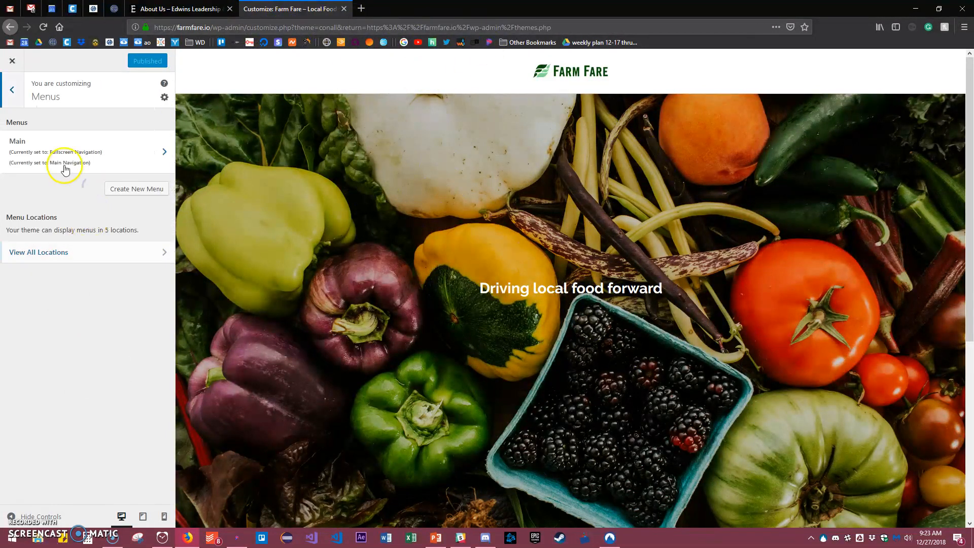
click(8, 95)
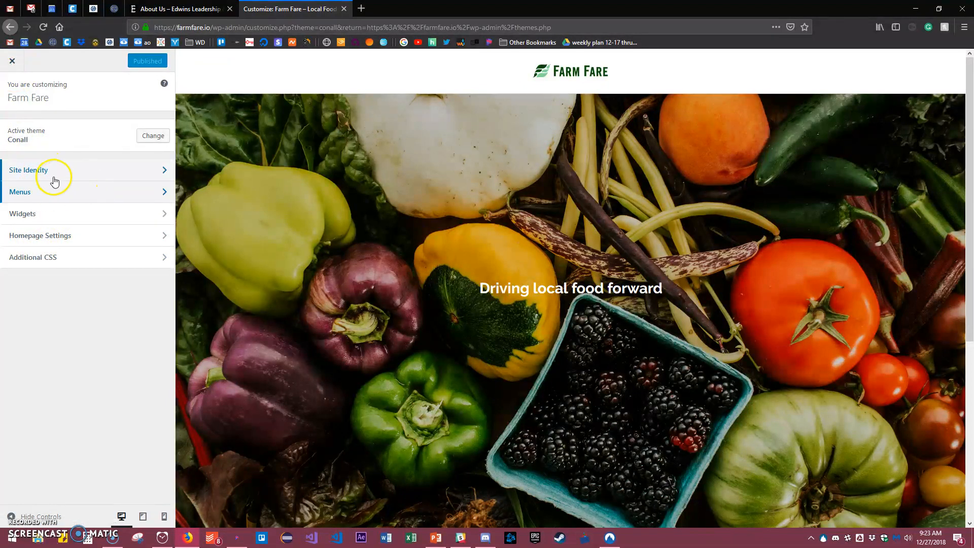
click(57, 236)
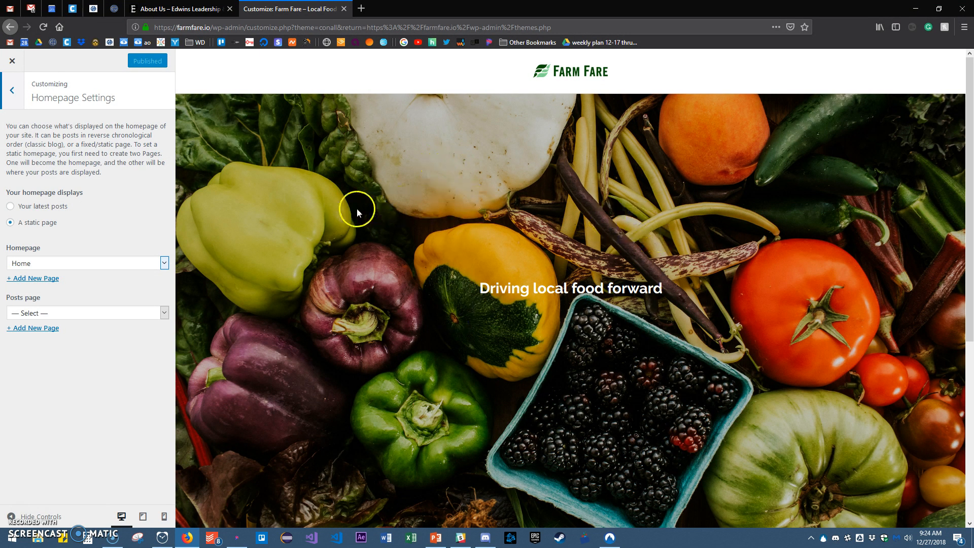
click(129, 261)
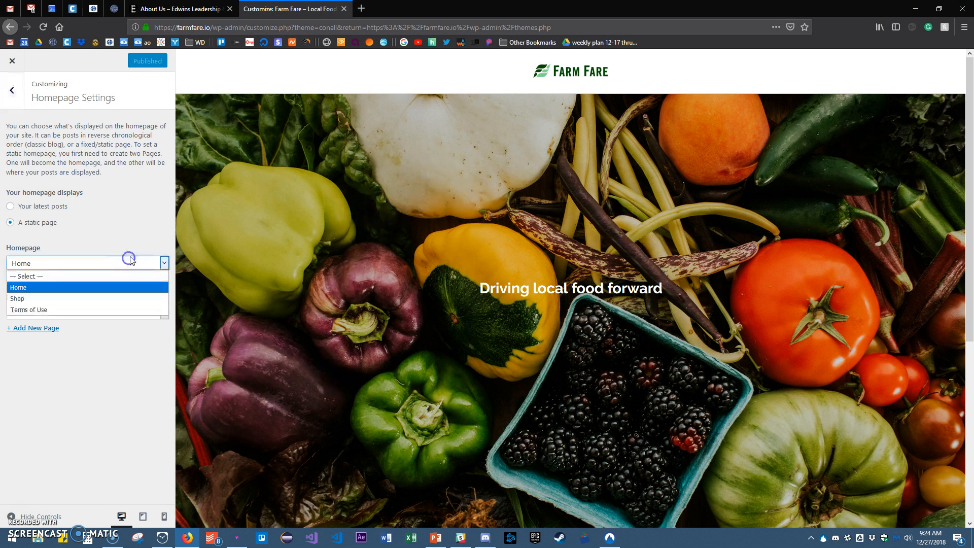
click(72, 289)
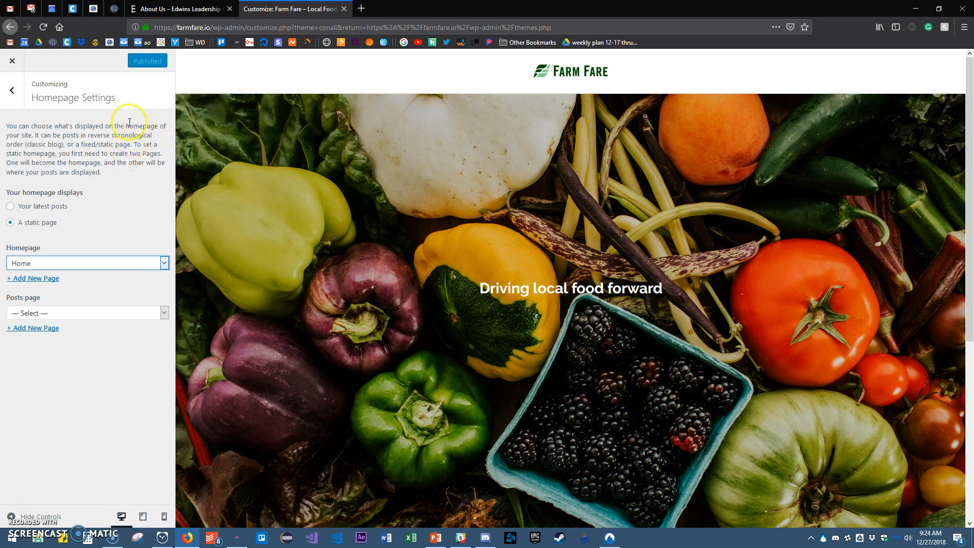
click(12, 63)
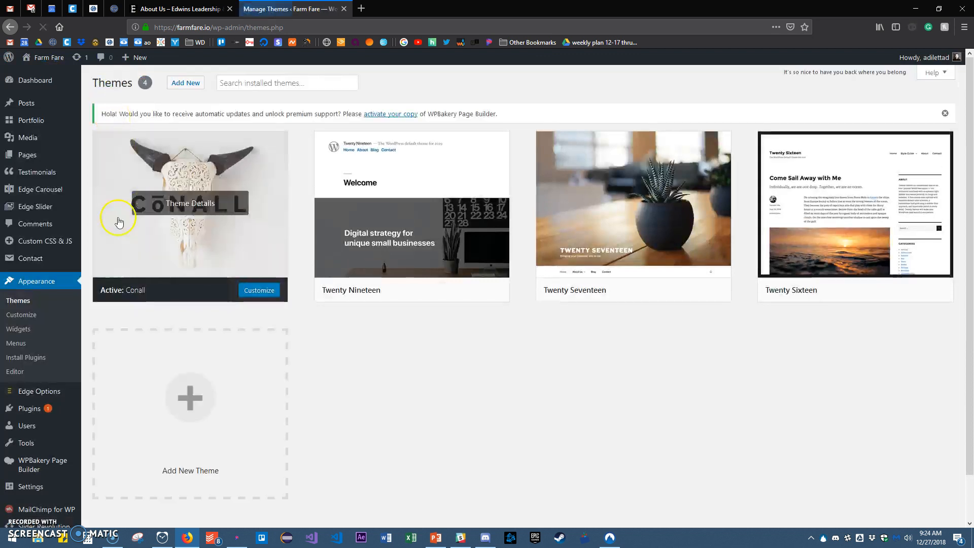
Step: Open the theme's Edge Options and look over the General design settings and the option categories
click(33, 392)
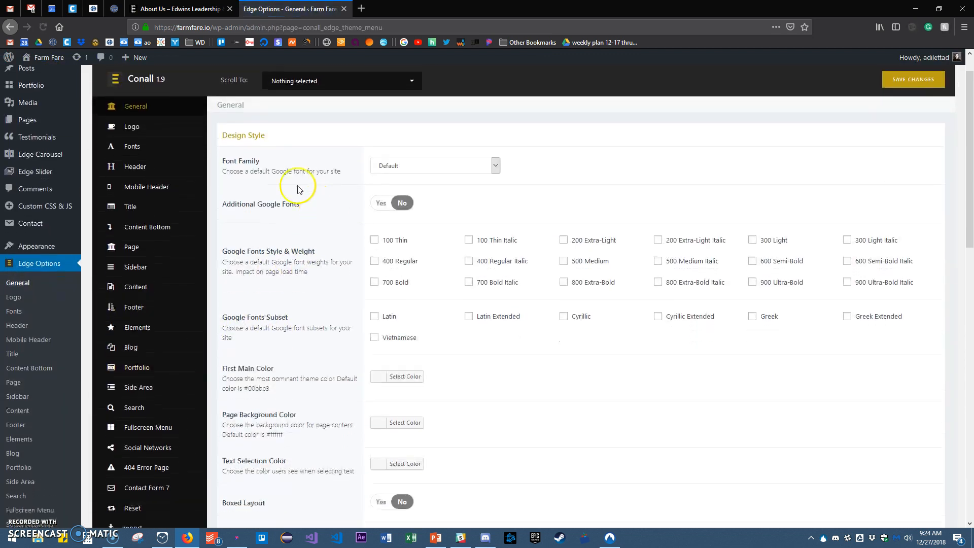
scroll(152, 366, down, 2)
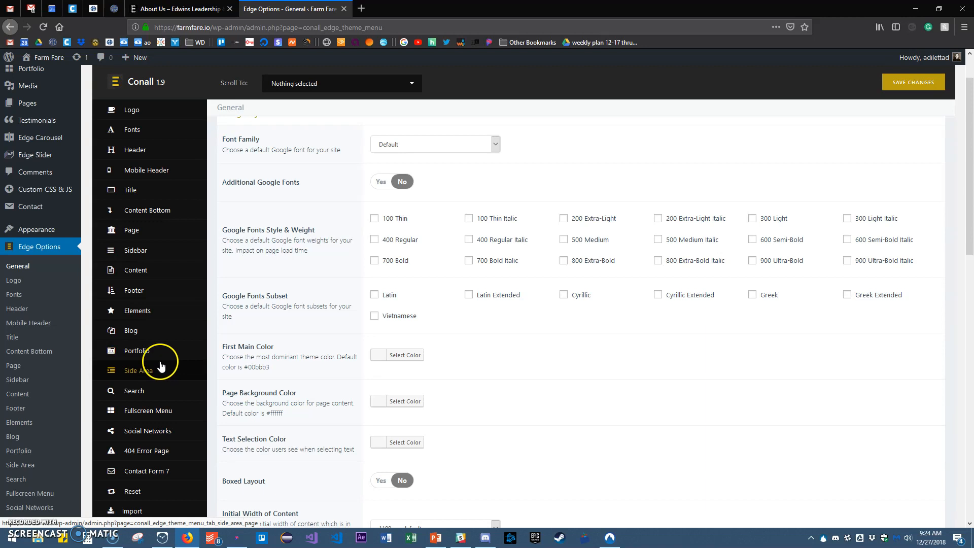
scroll(163, 362, up, 2)
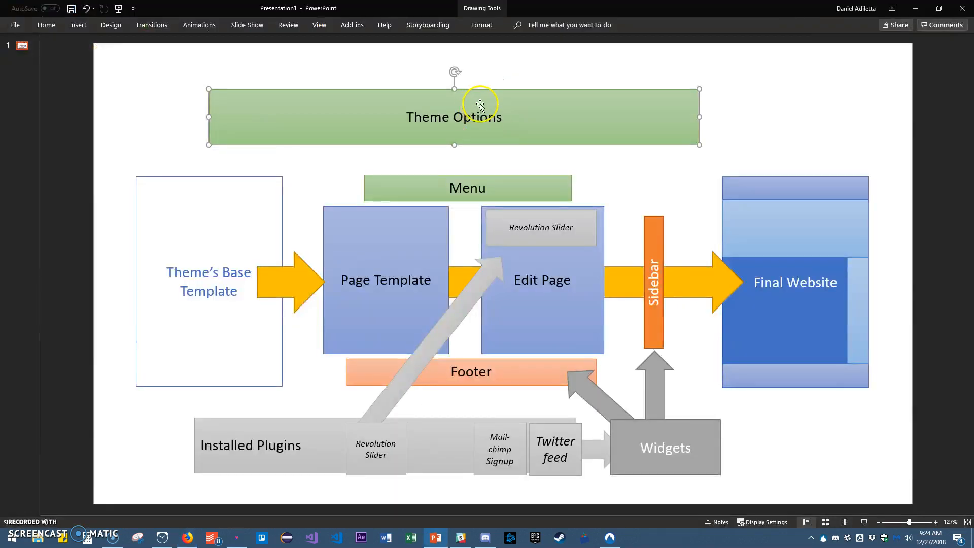
Step: In the PowerPoint diagram, point out the Menu, Theme Options, Theme's Base Template and Page Template boxes in turn
click(506, 189)
click(547, 108)
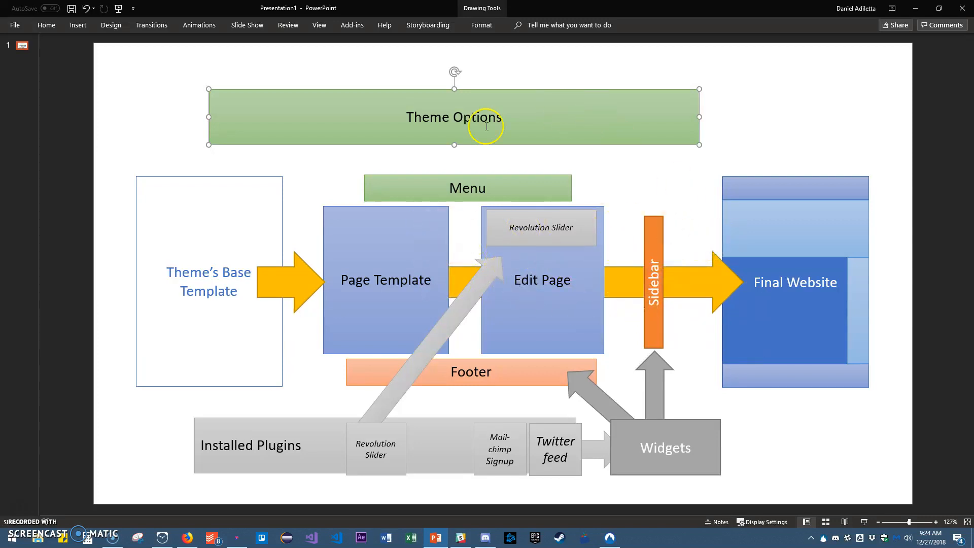
click(256, 190)
click(255, 205)
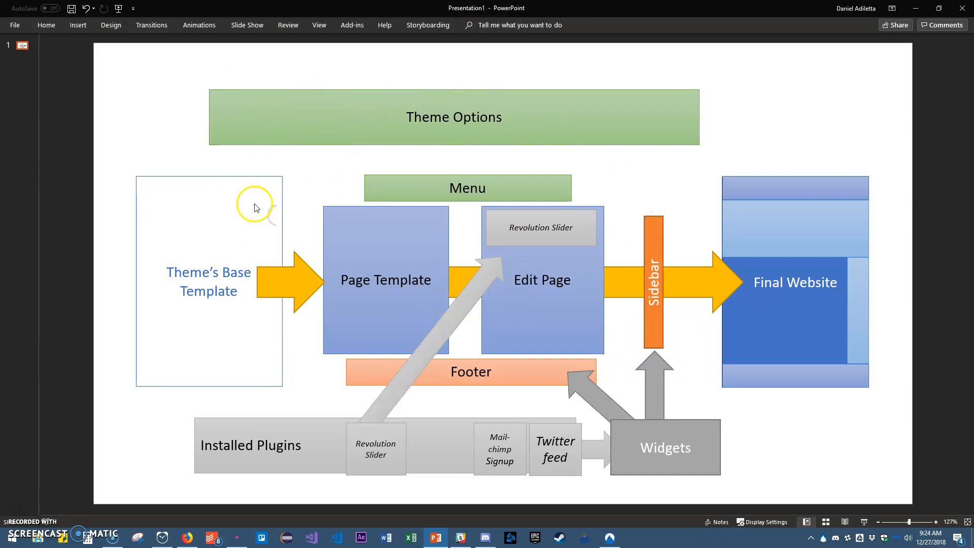
click(257, 179)
click(374, 228)
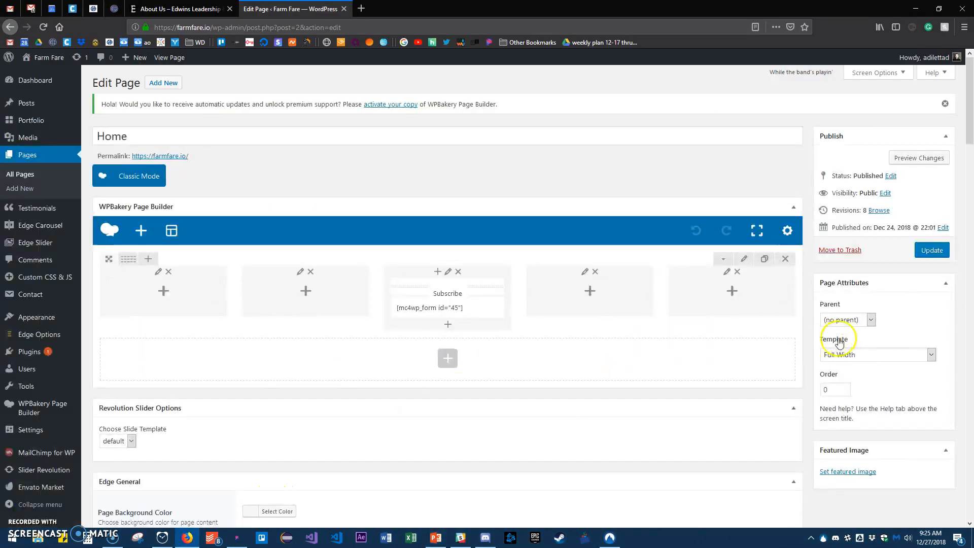
Step: Review the templates available for the Home page in its page attributes
click(896, 354)
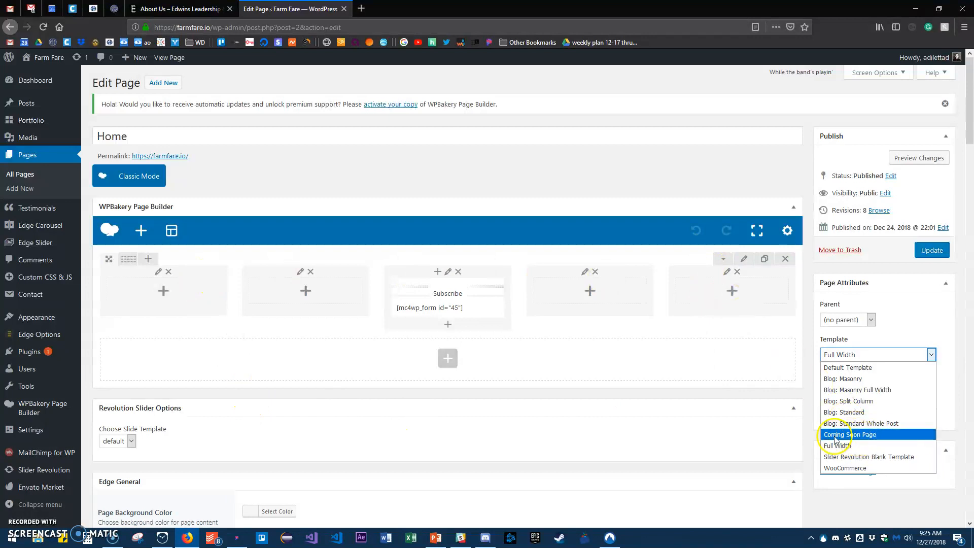
mouse_move(23, 335)
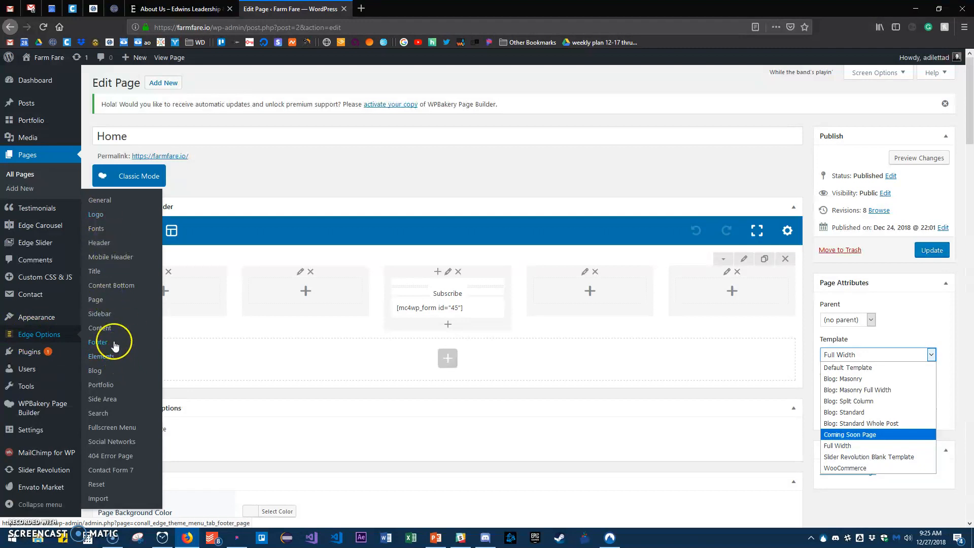
click(835, 343)
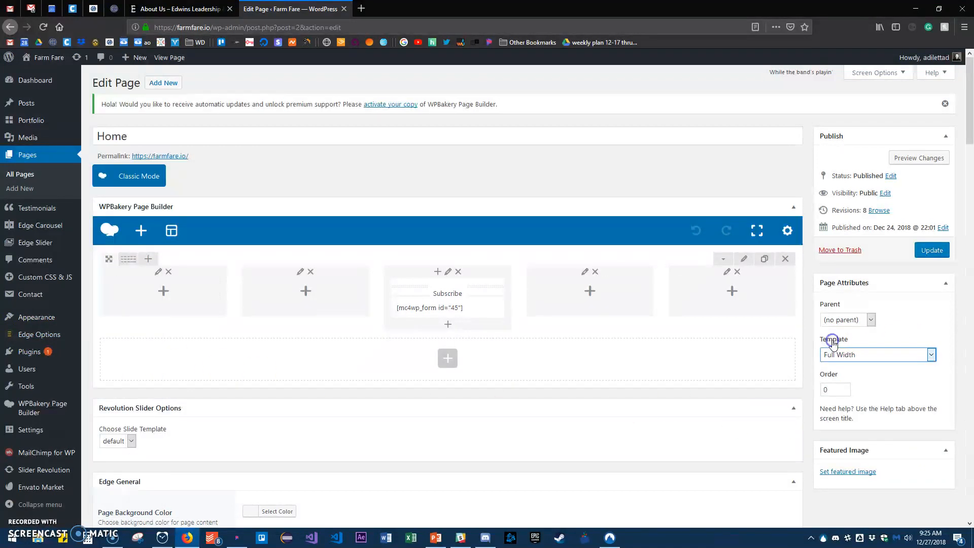
click(855, 356)
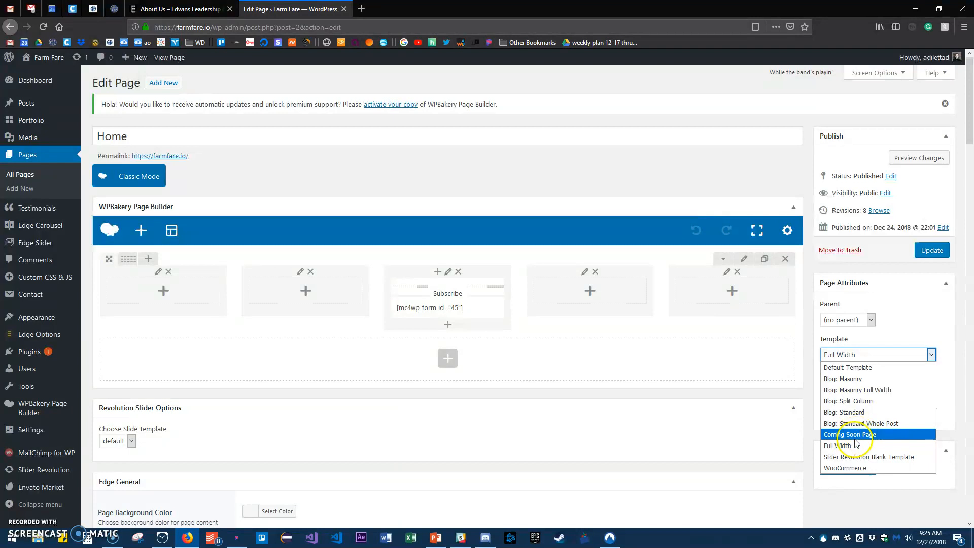
Step: Switch to the PowerPoint diagram and select the Theme Options box
key(alt+Tab)
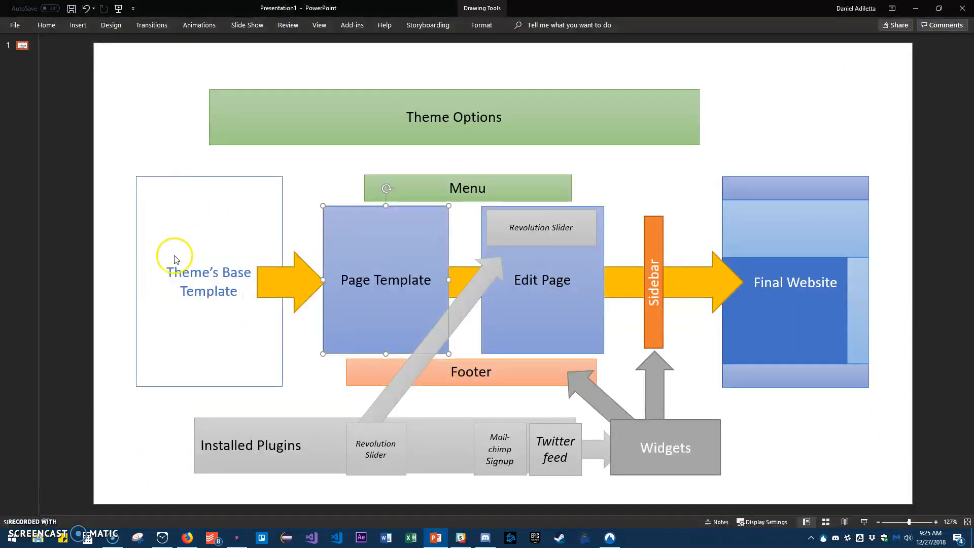
click(369, 111)
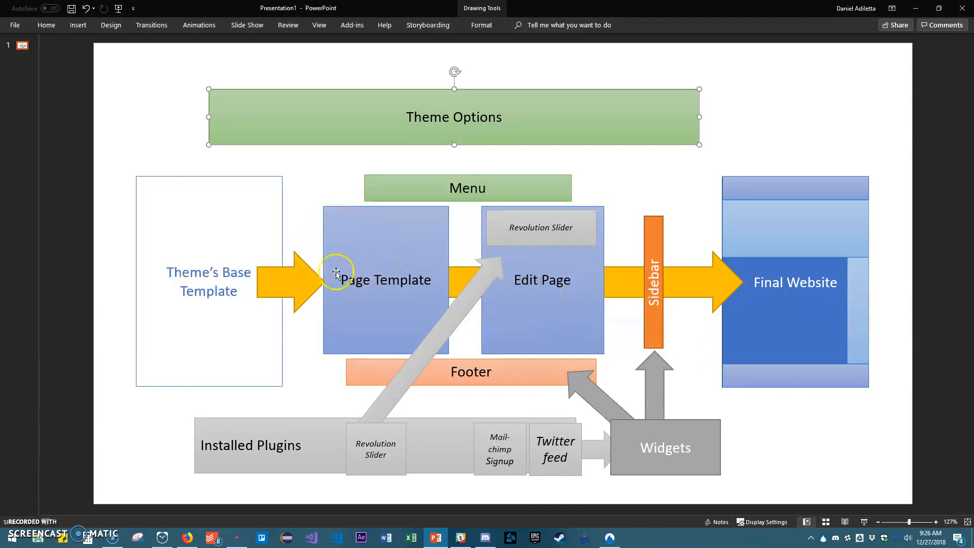
Step: Return to the browser and set the Home page's template to Full Width
key(alt+Tab)
click(833, 354)
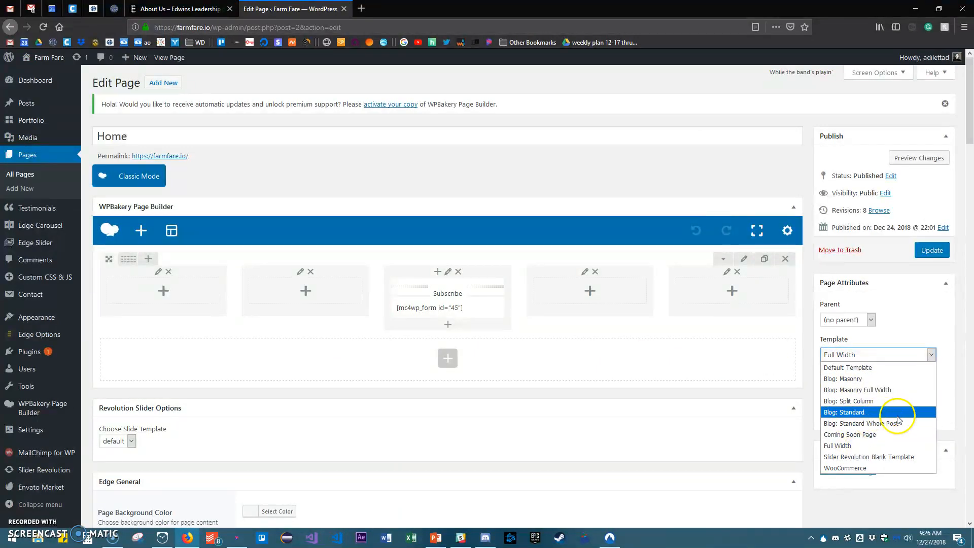
click(875, 446)
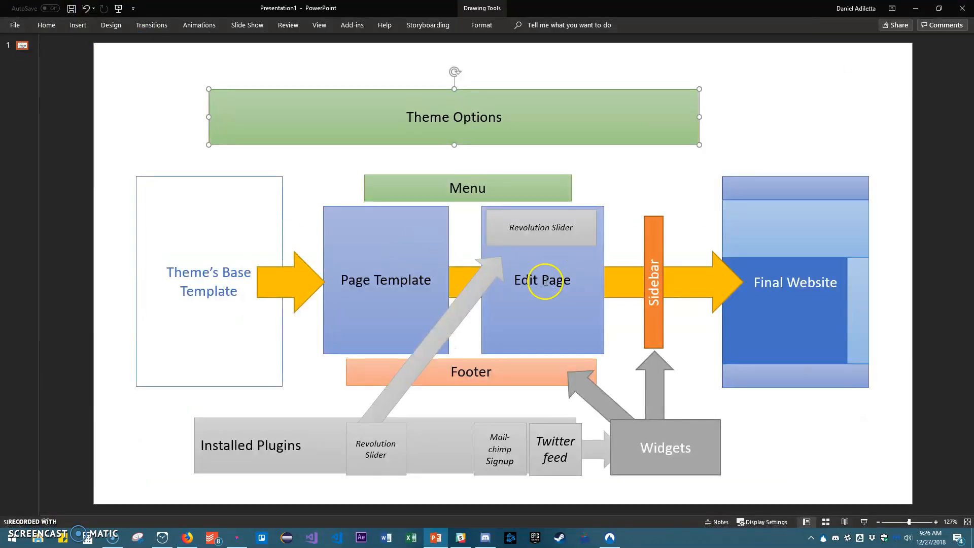
Step: In the PowerPoint diagram, select the Edit Page box and the Revolution Slider box inside it
click(584, 272)
click(584, 236)
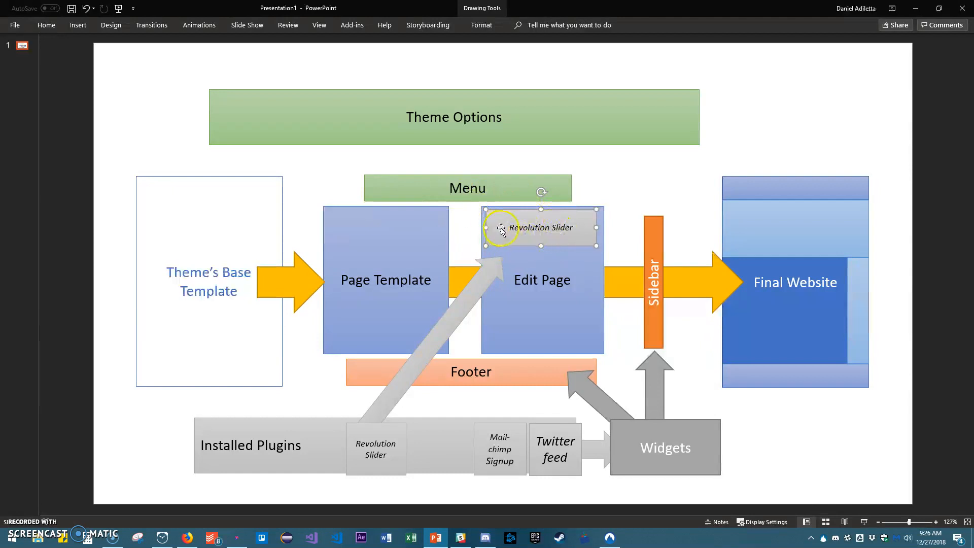
Step: Return to the Home page editor in the browser and look over the Edge Slider and Slider Revolution entries and the page's slider settings
key(alt+Tab)
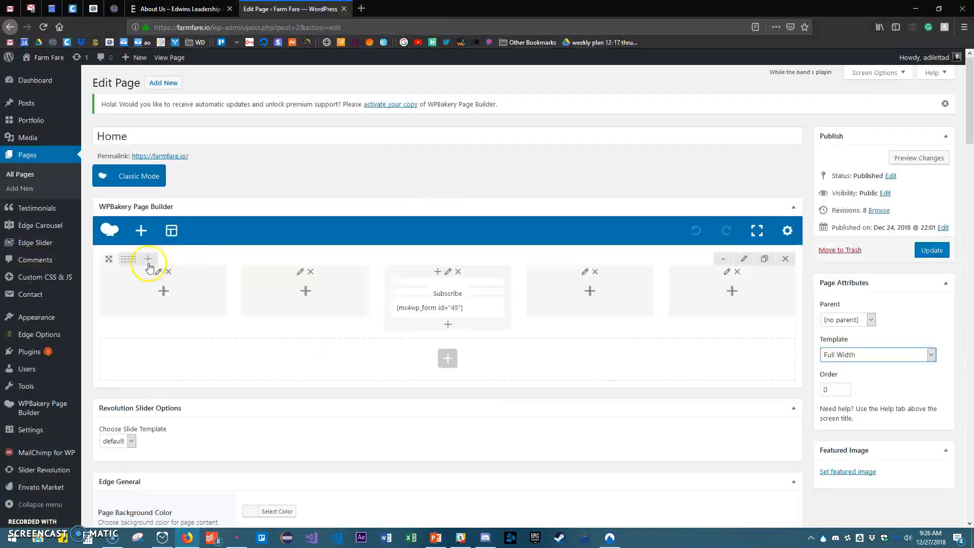
mouse_move(50, 315)
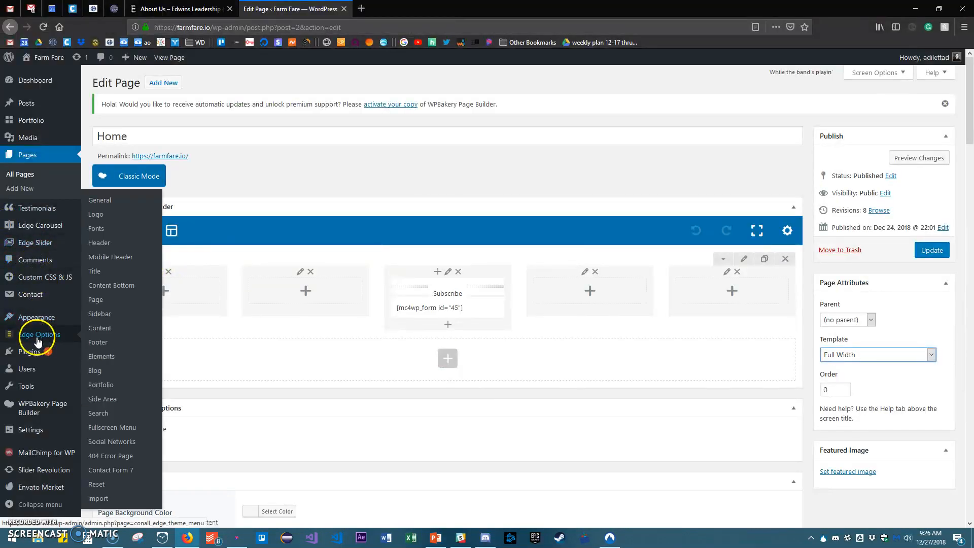
mouse_move(39, 244)
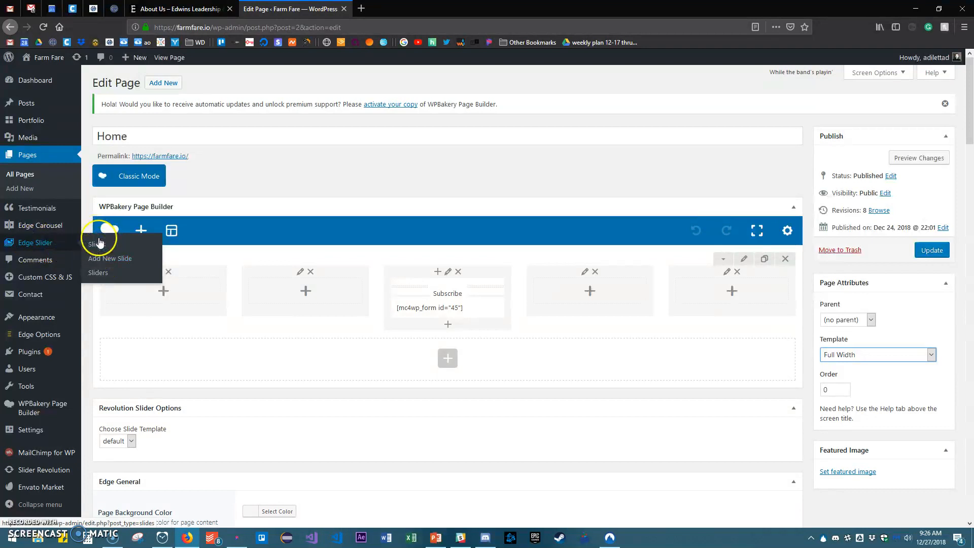
scroll(46, 294, down, 2)
mouse_move(28, 480)
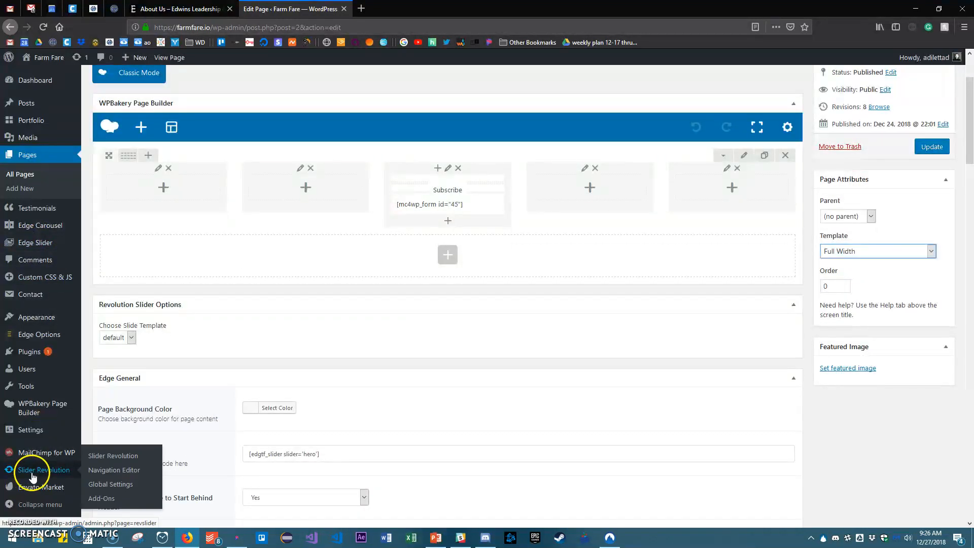
mouse_move(31, 357)
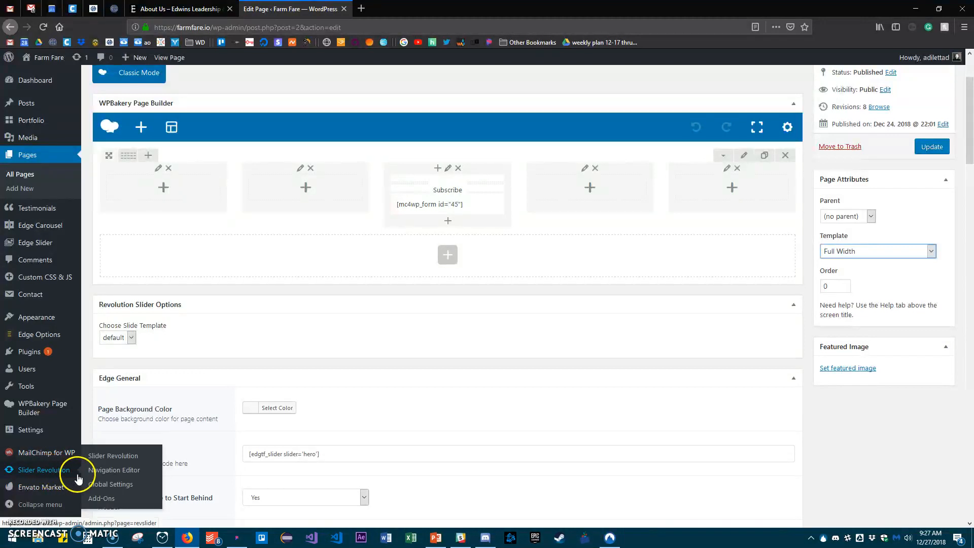
scroll(460, 265, up, 3)
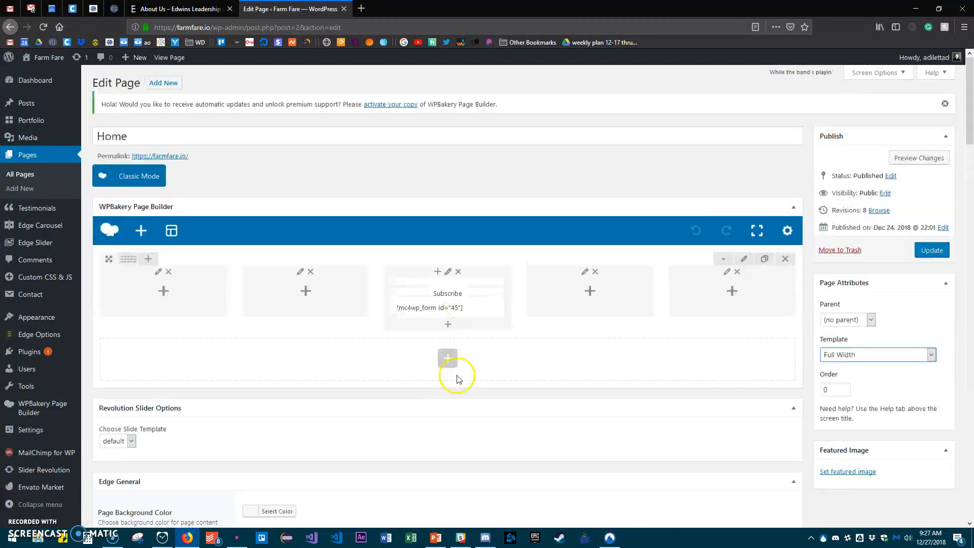
Step: Browse the page builder's available elements down to Revolution Slider and close the list without adding one
click(445, 360)
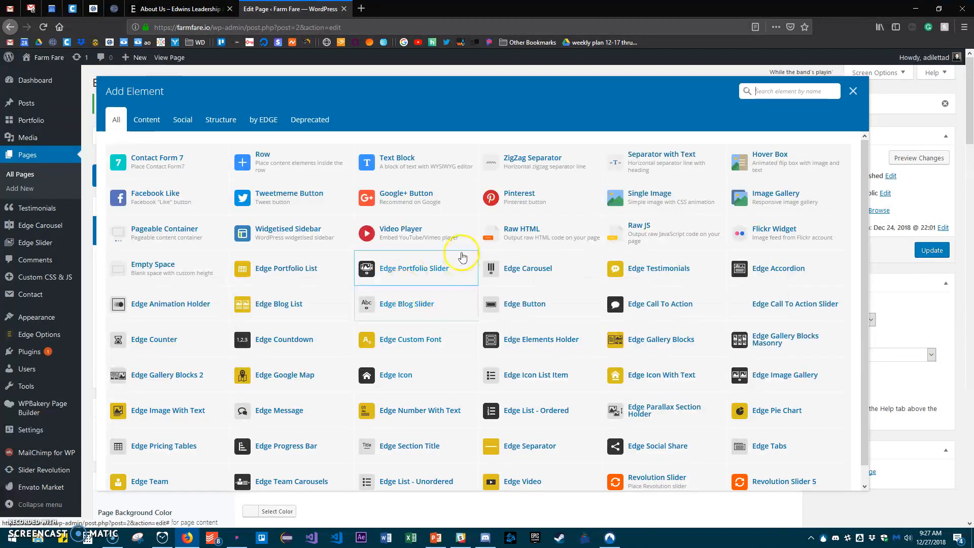
scroll(655, 432, down, 1)
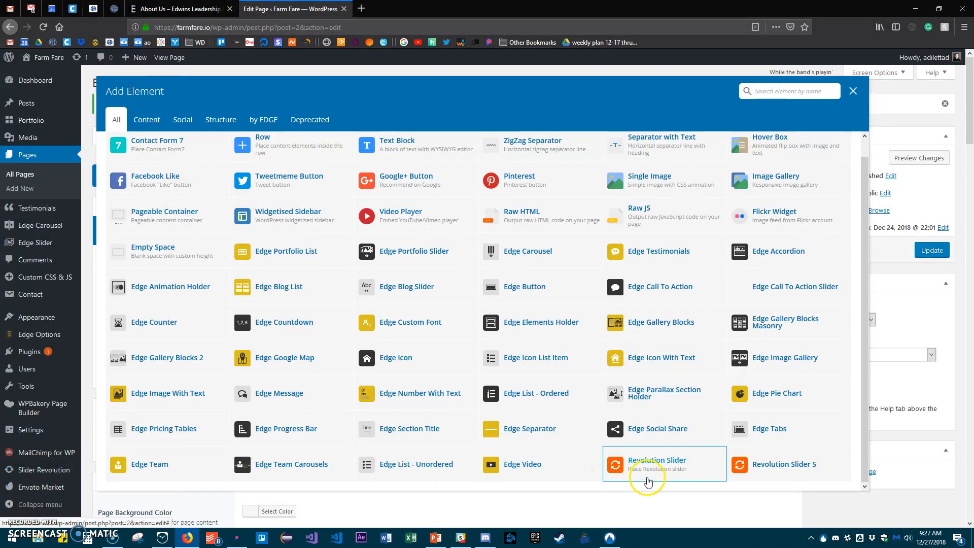
scroll(771, 345, up, 1)
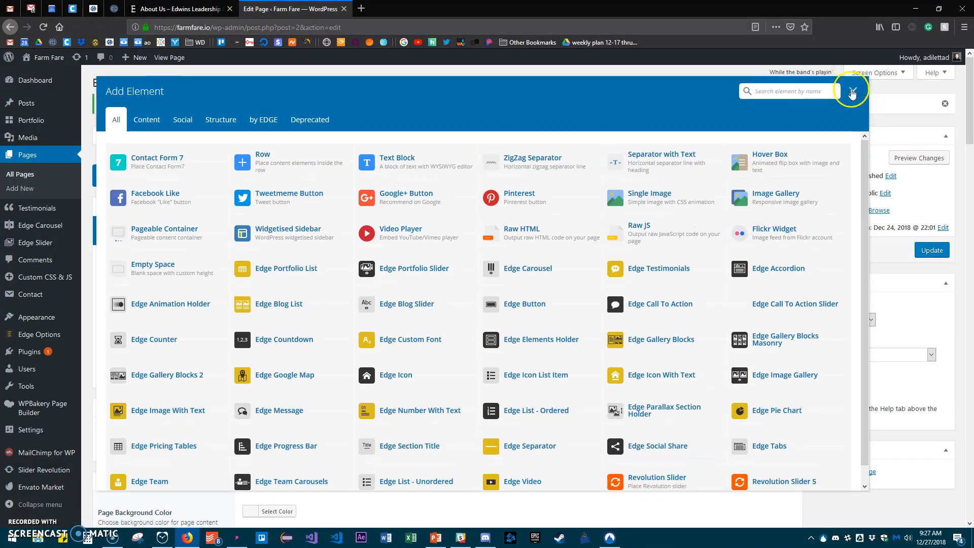
click(854, 90)
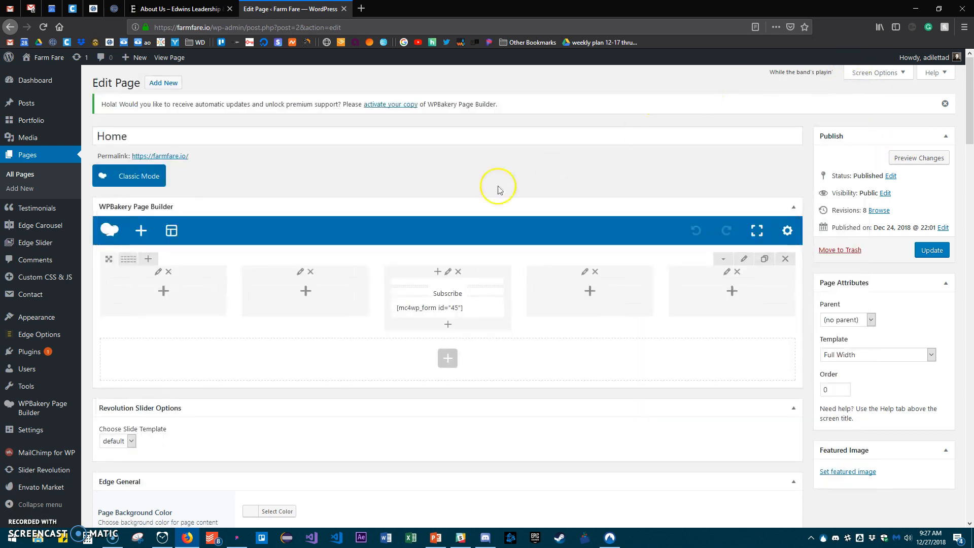
Step: Switch to the PowerPoint diagram and select the Sidebar box
key(alt+Tab)
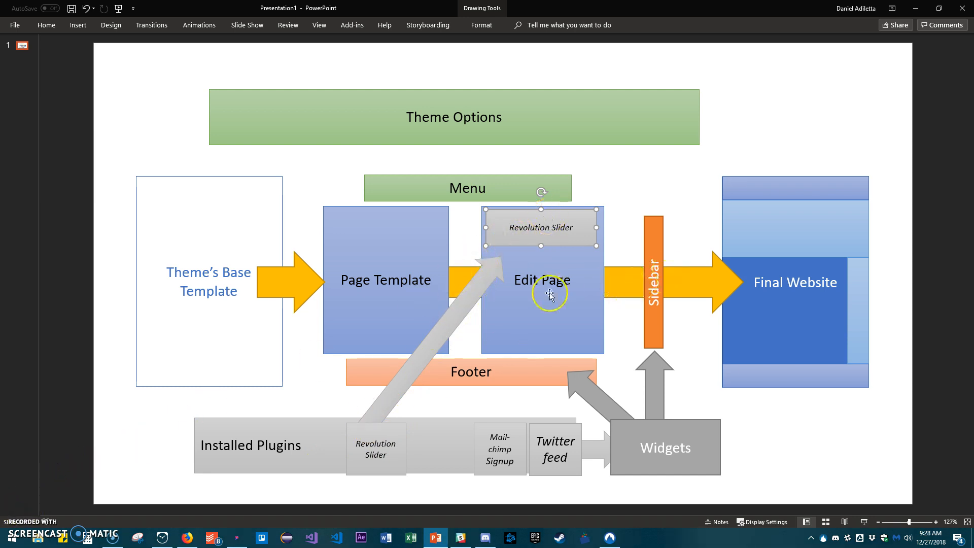
click(650, 254)
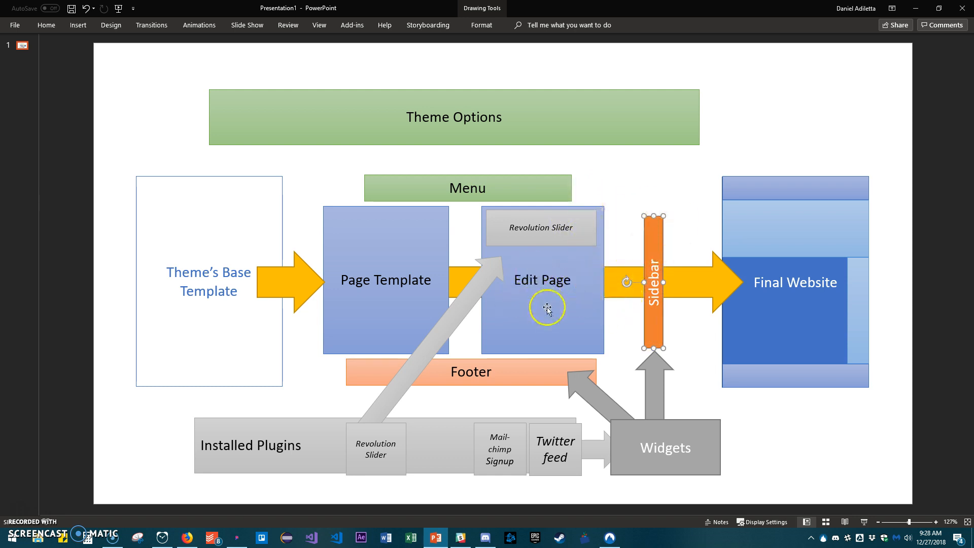
Step: Return to the Home page editor in the browser and look over its Edge General, Blog, Sidebar, Header, Title, Footer and Content Bottom settings
key(alt+Tab)
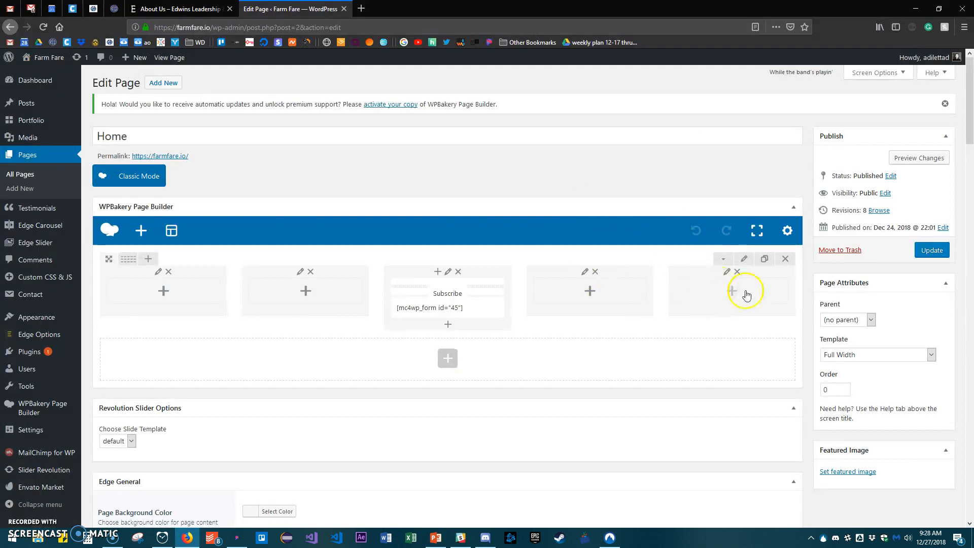
scroll(674, 313, down, 10)
scroll(218, 201, up, 4)
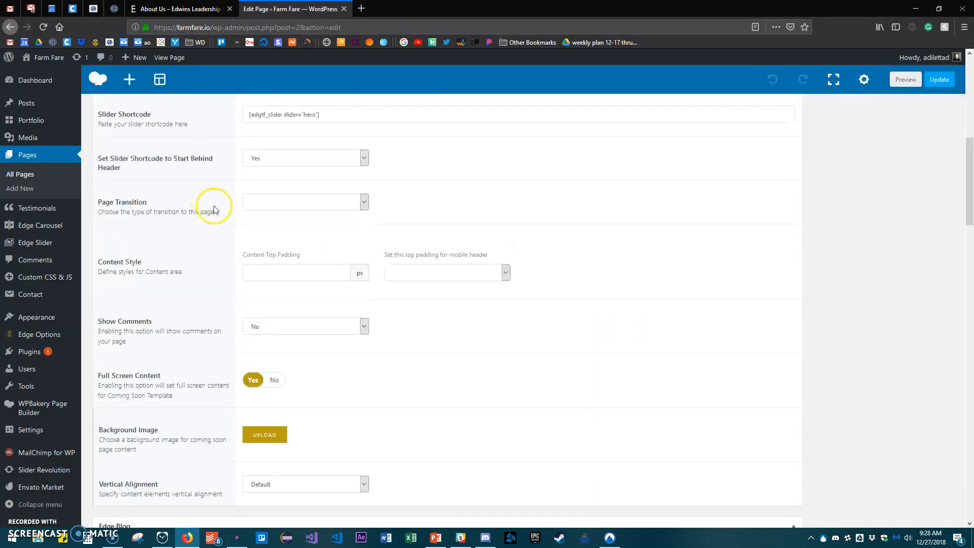
scroll(285, 270, down, 2)
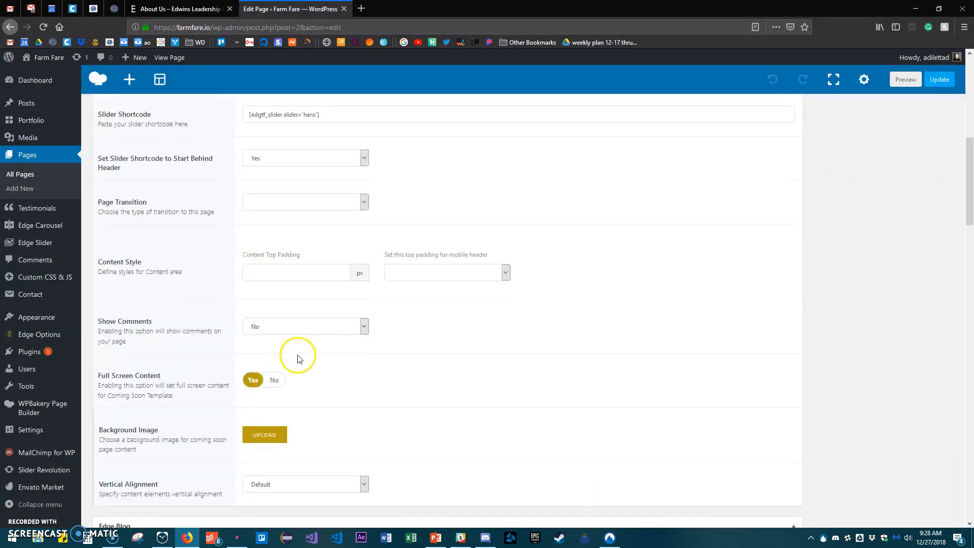
scroll(271, 352, down, 9)
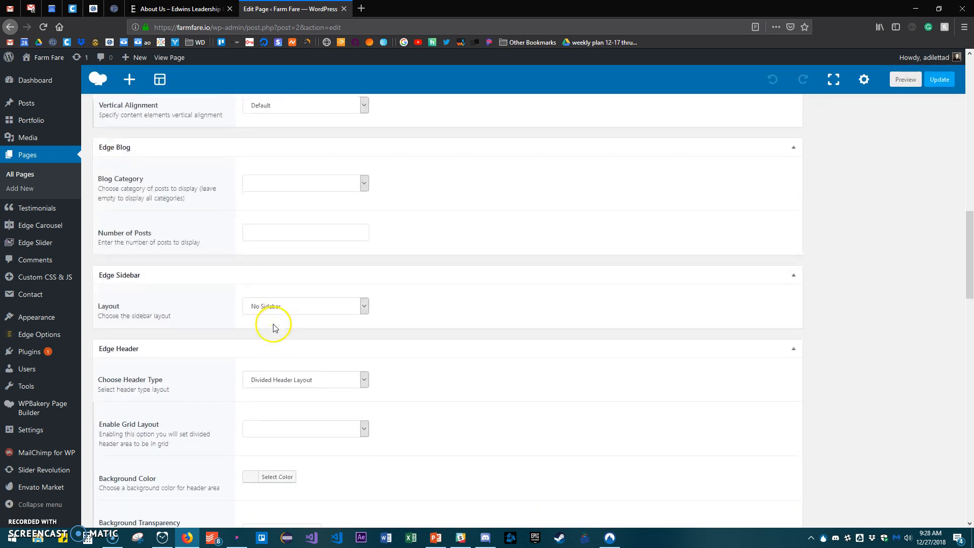
scroll(270, 308, down, 17)
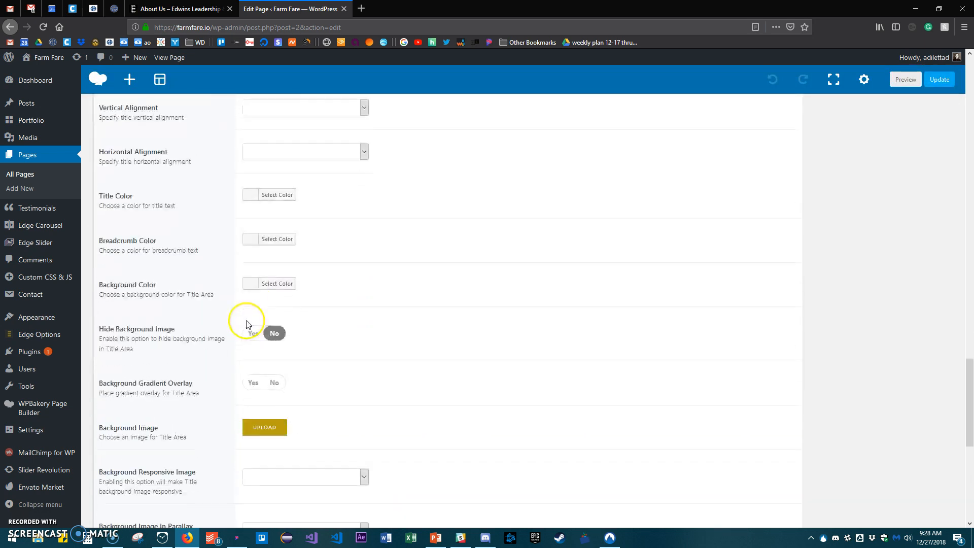
scroll(248, 326, down, 4)
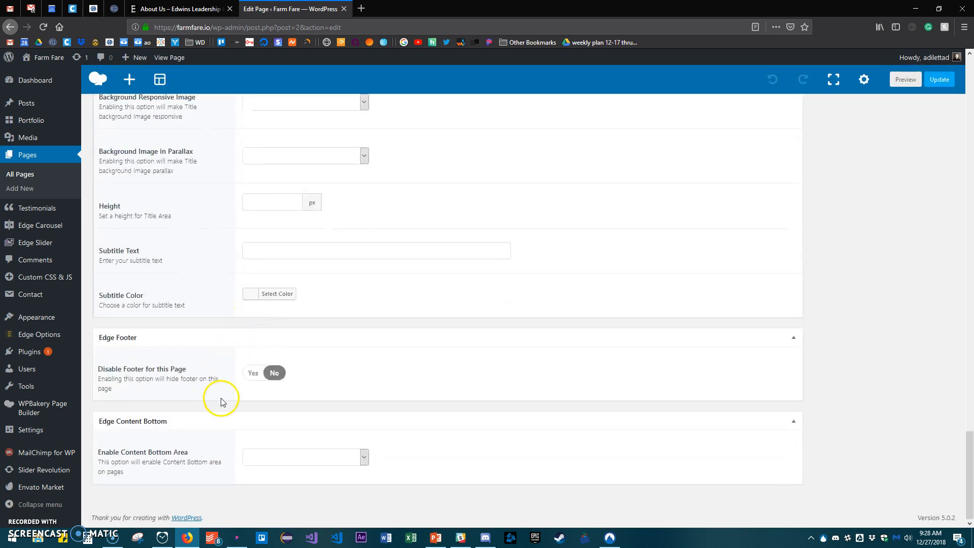
scroll(279, 400, up, 8)
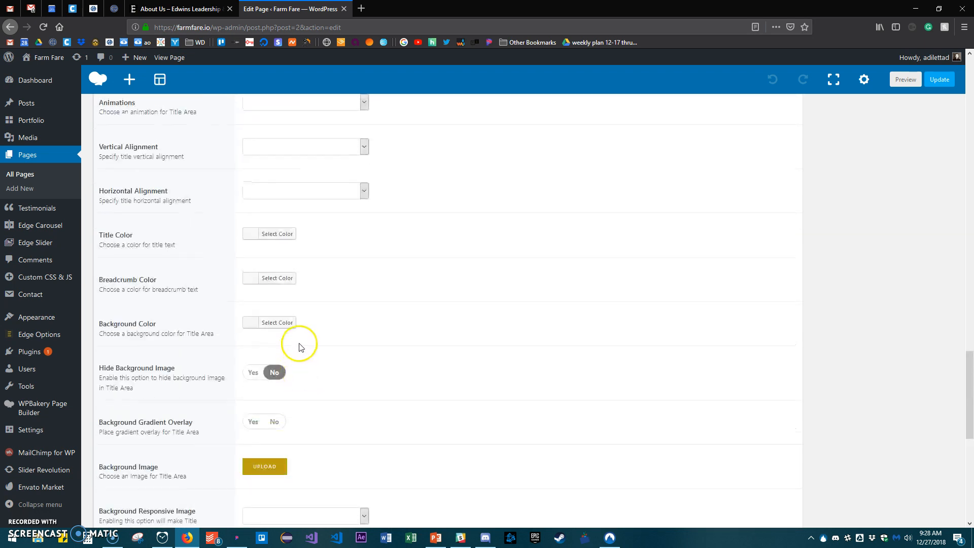
scroll(278, 283, up, 9)
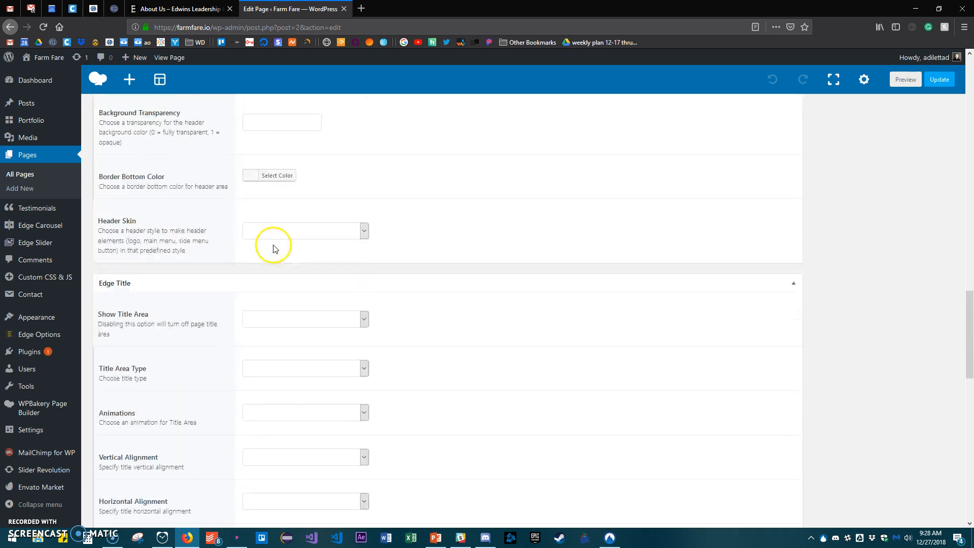
scroll(281, 247, up, 12)
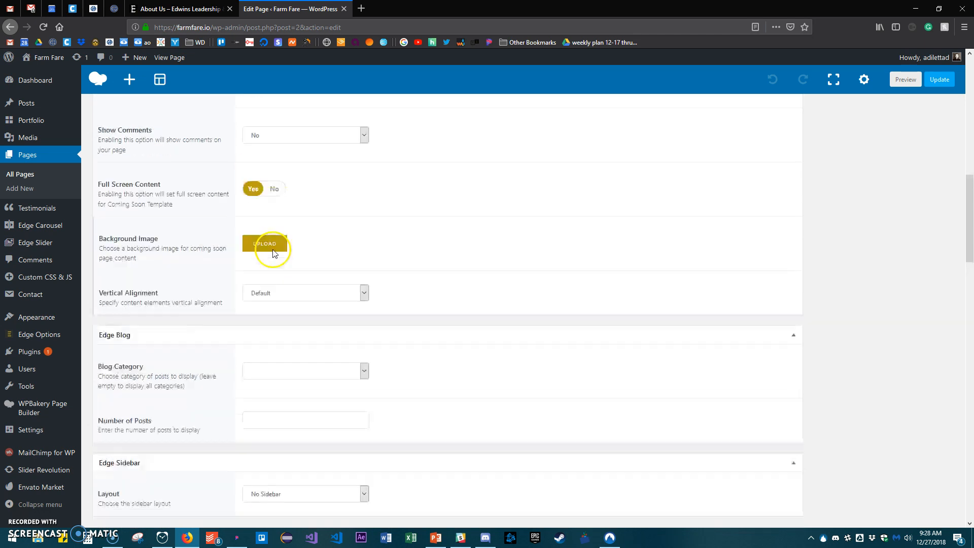
scroll(278, 245, up, 4)
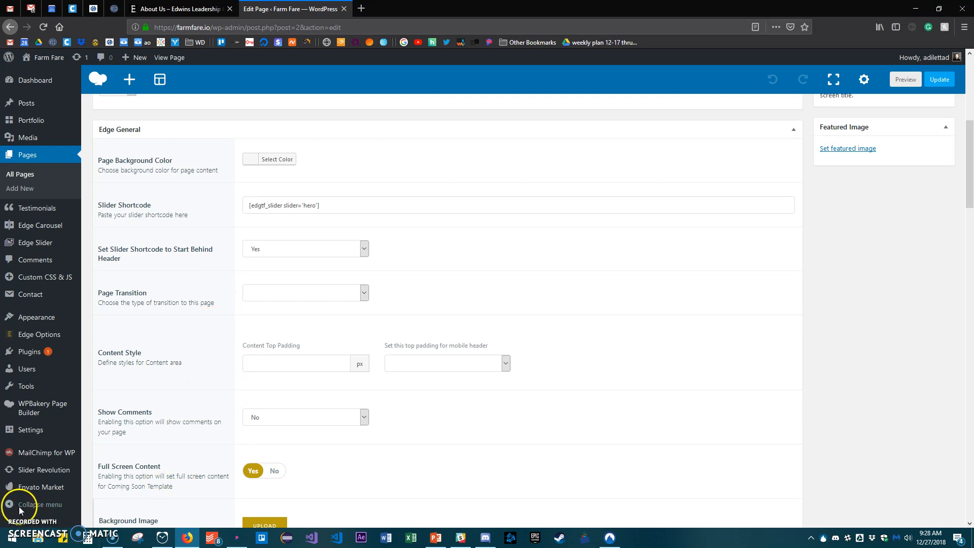
Step: View the list of available templates for the Home page and close it without choosing another one
scroll(20, 510, up, 7)
click(856, 355)
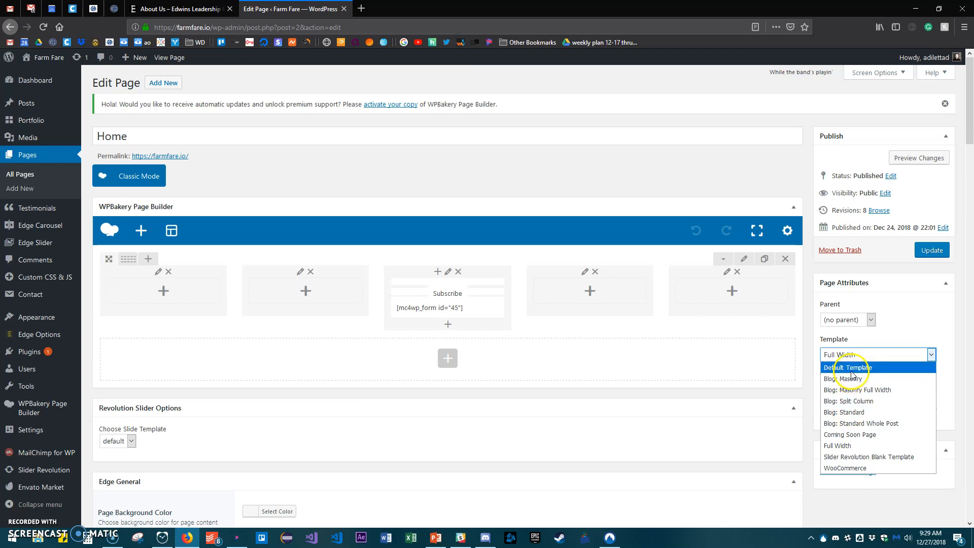
click(898, 344)
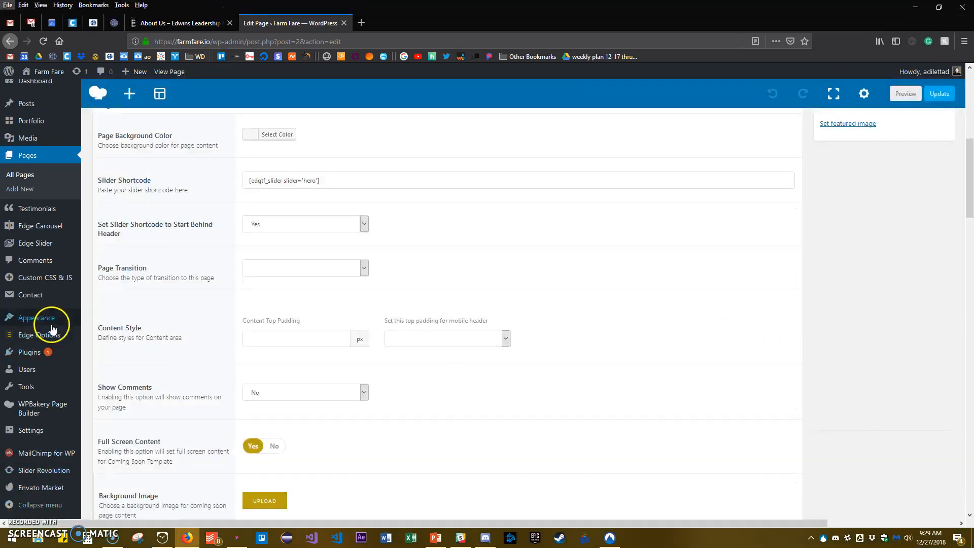
Step: Open the site's Widgets page and look over the available widgets, including the MailChimp Sign-Up Form
mouse_move(48, 323)
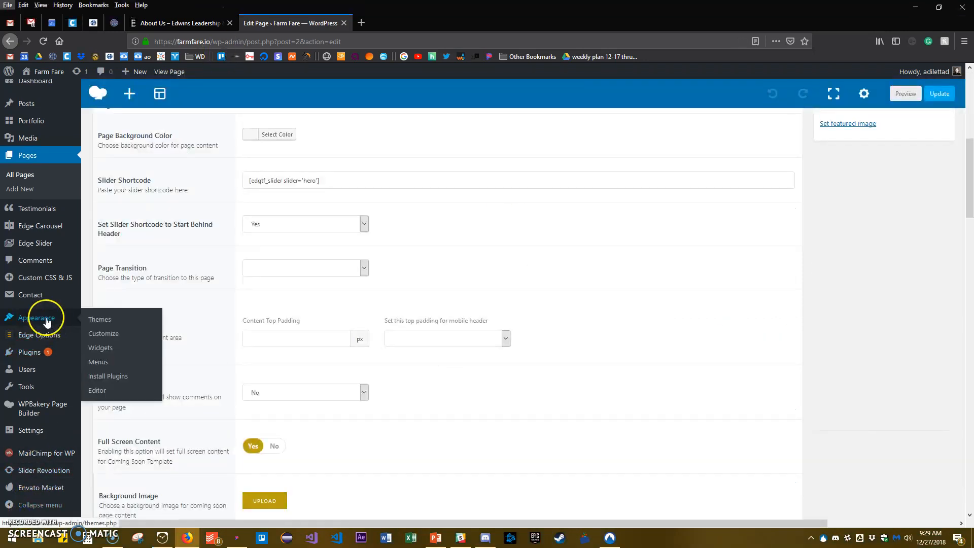
click(104, 348)
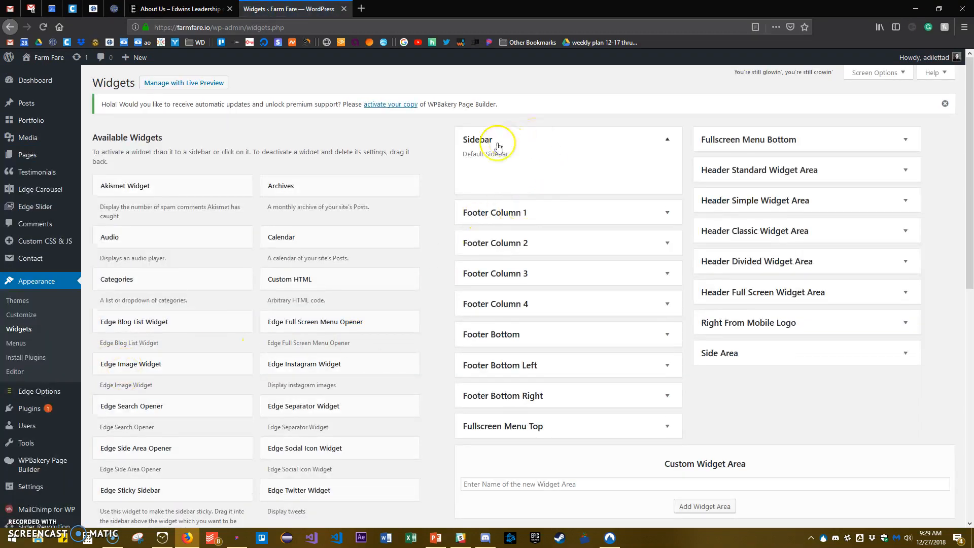
scroll(258, 281, down, 2)
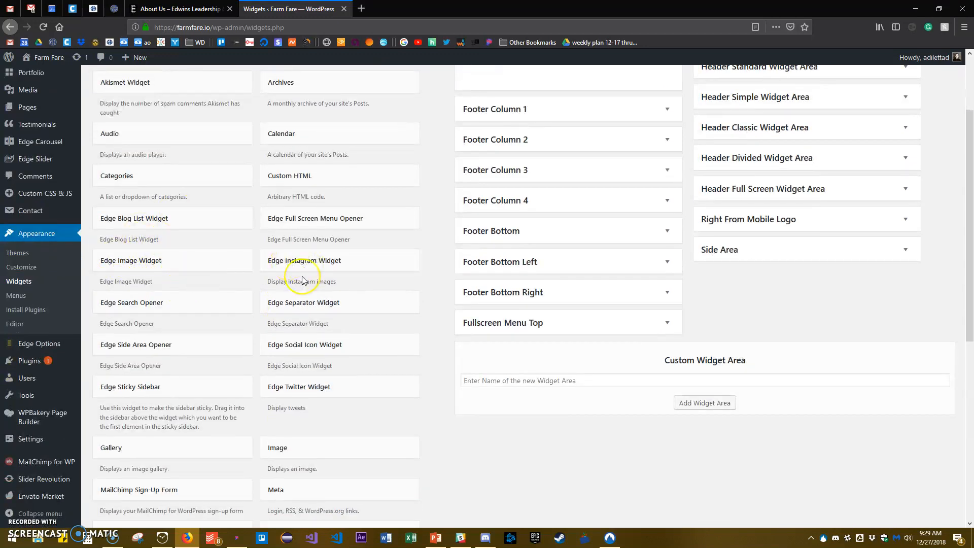
scroll(157, 137, down, 2)
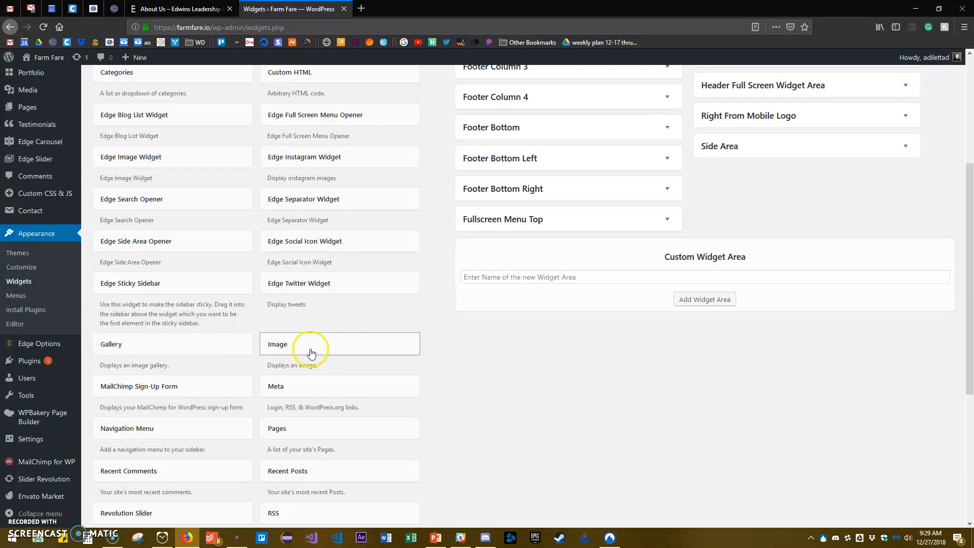
scroll(317, 375, down, 4)
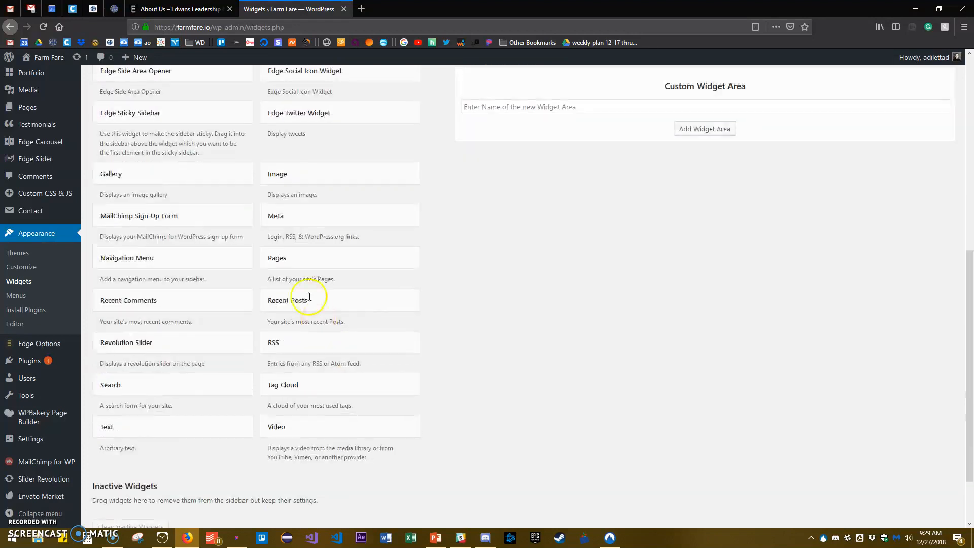
scroll(233, 325, up, 5)
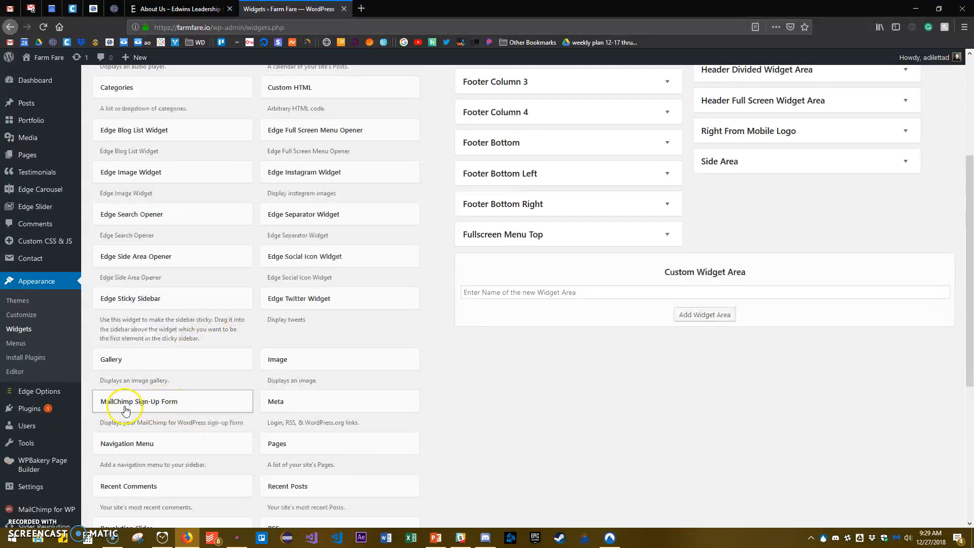
mouse_move(23, 412)
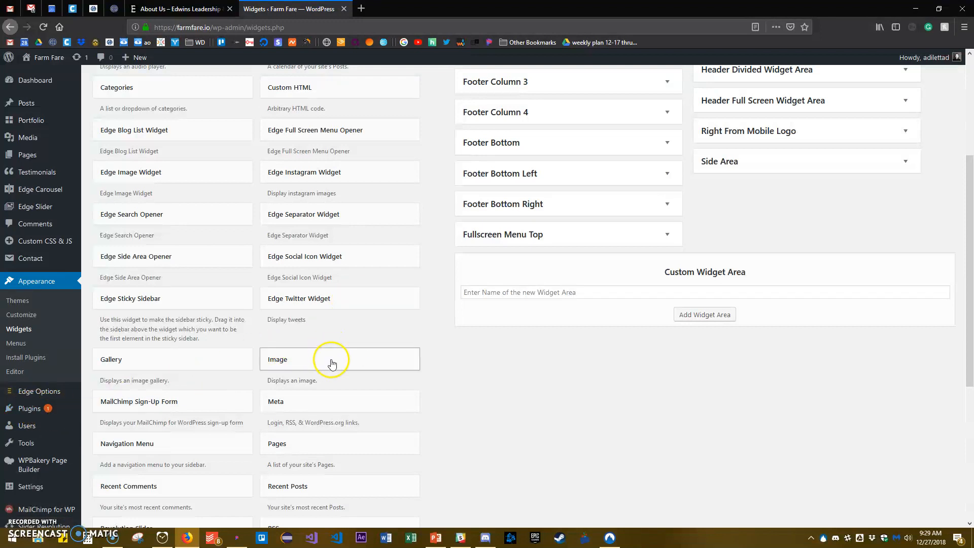
Step: Check the Widgets box in the PowerPoint diagram, return to the browser's Widgets page and expand the Footer Column 1 area
key(alt+Tab)
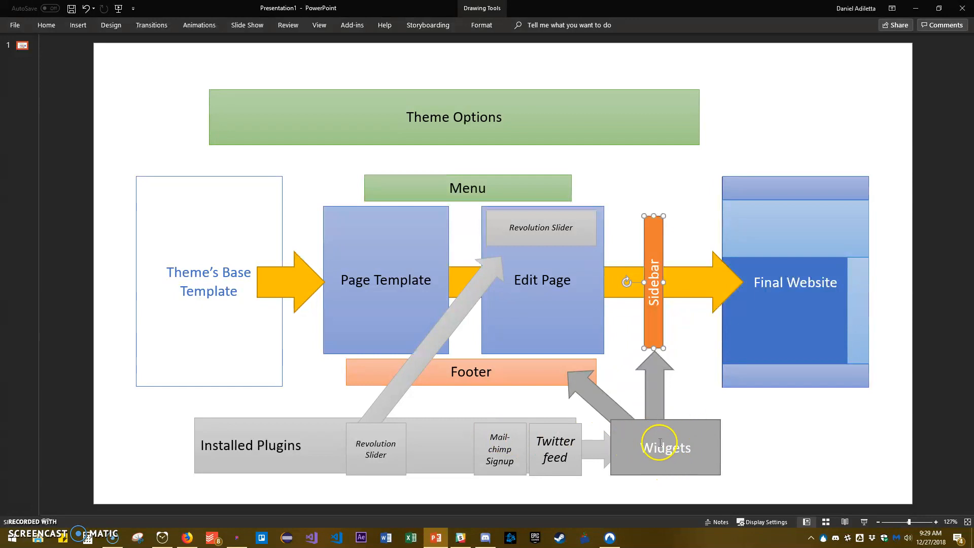
key(alt+Tab)
scroll(525, 275, up, 3)
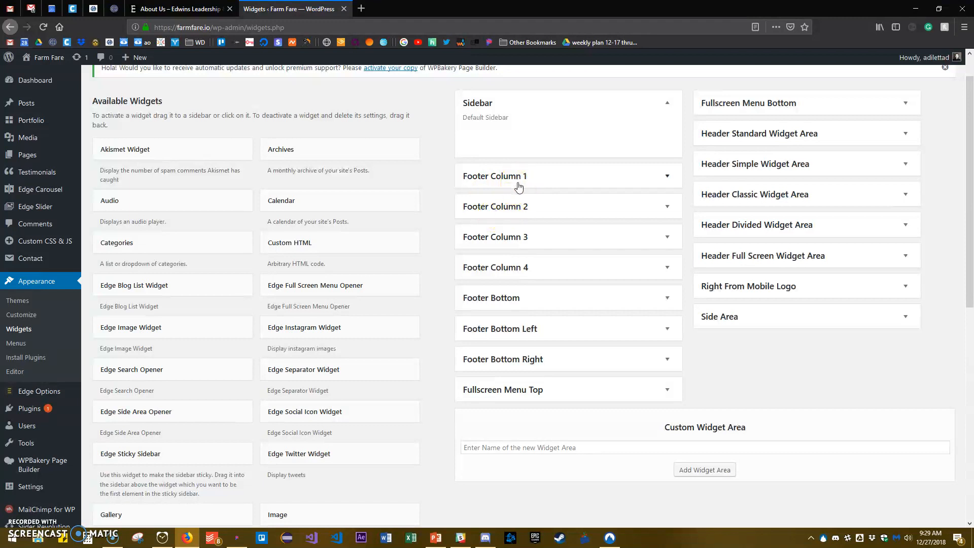
click(536, 179)
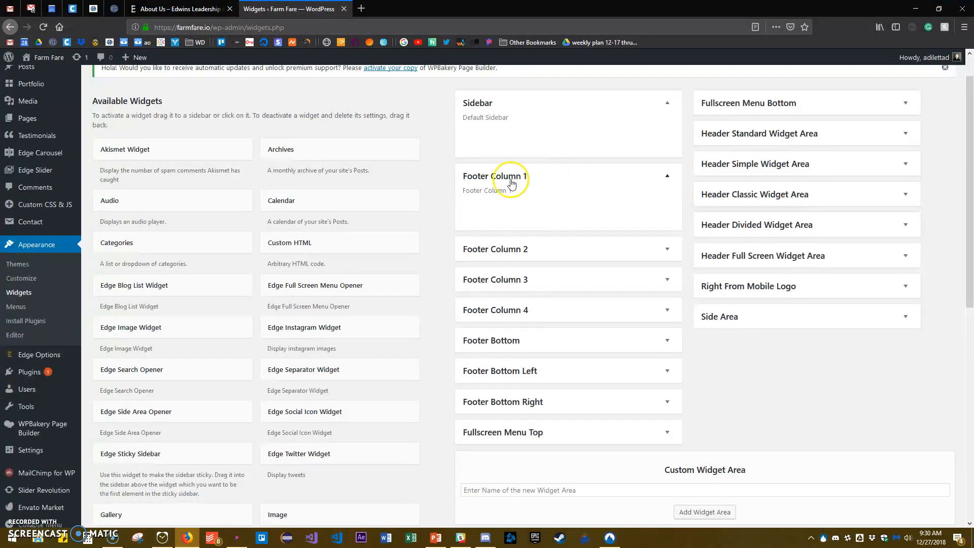
drag(131, 292, 175, 292)
click(218, 409)
scroll(313, 453, down, 2)
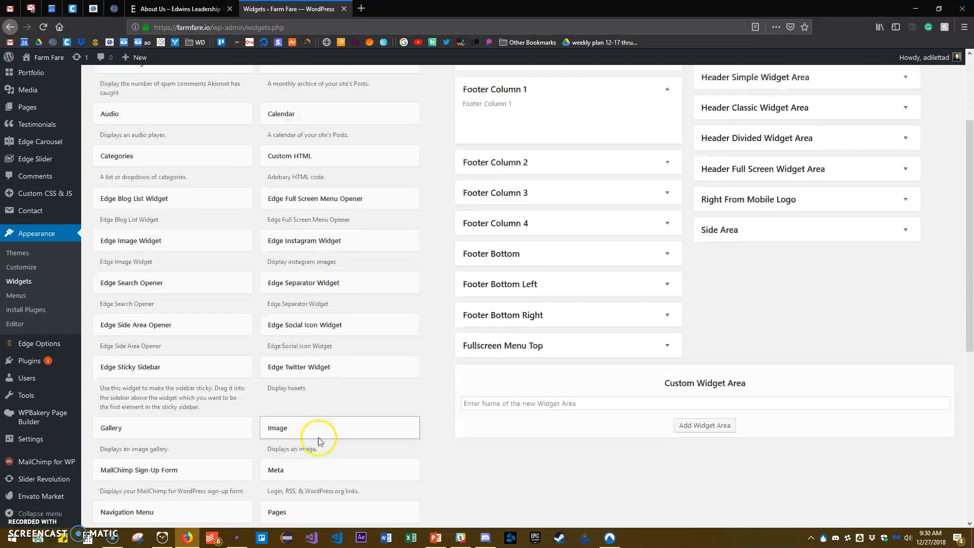
Step: Select the Menu box in the PowerPoint diagram, and return to the browser to open the Header settings of Edge Options
click(402, 190)
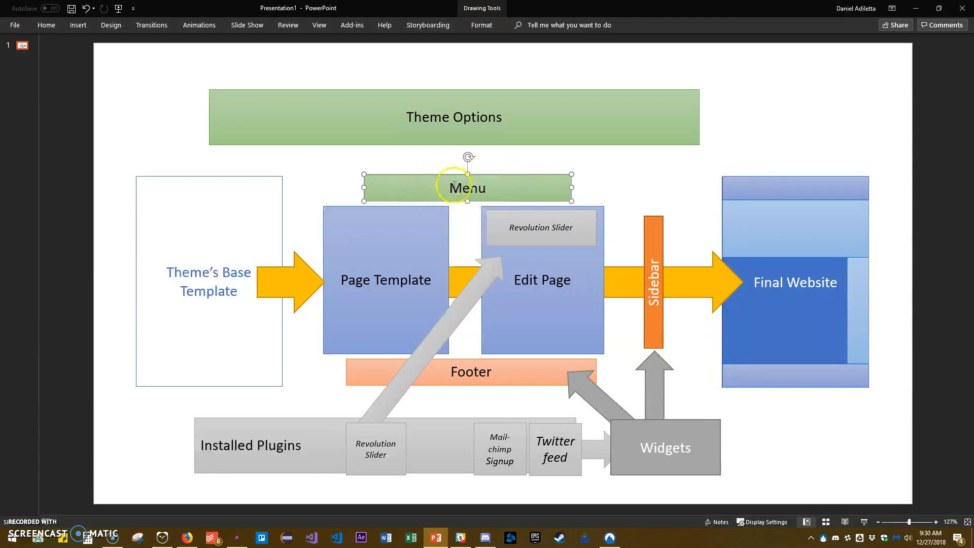
key(alt+Tab)
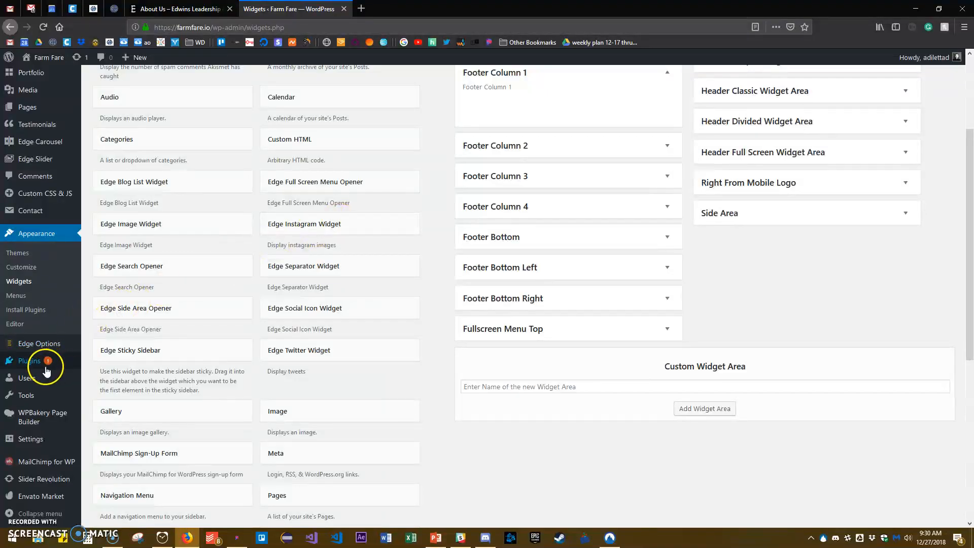
scroll(50, 432, down, 2)
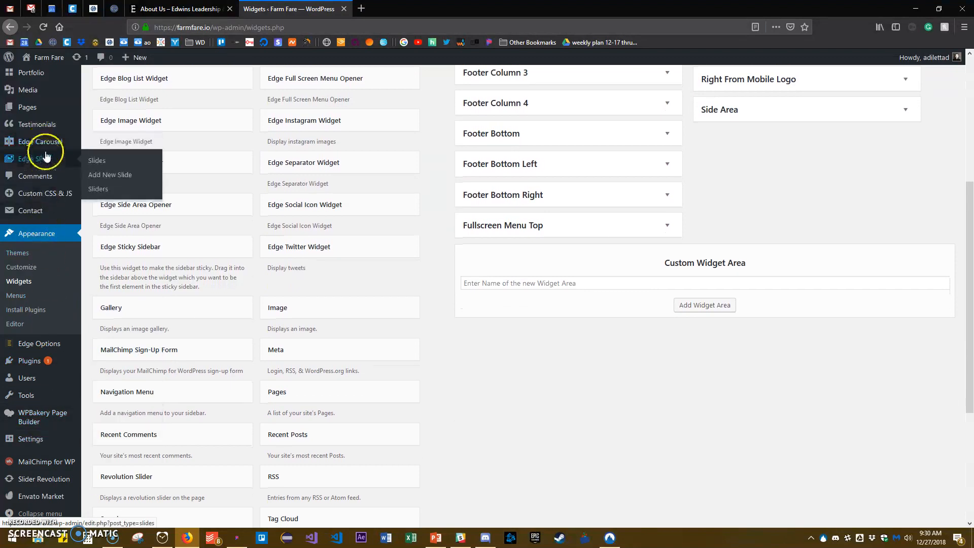
mouse_move(55, 207)
scroll(35, 279, down, 1)
mouse_move(25, 341)
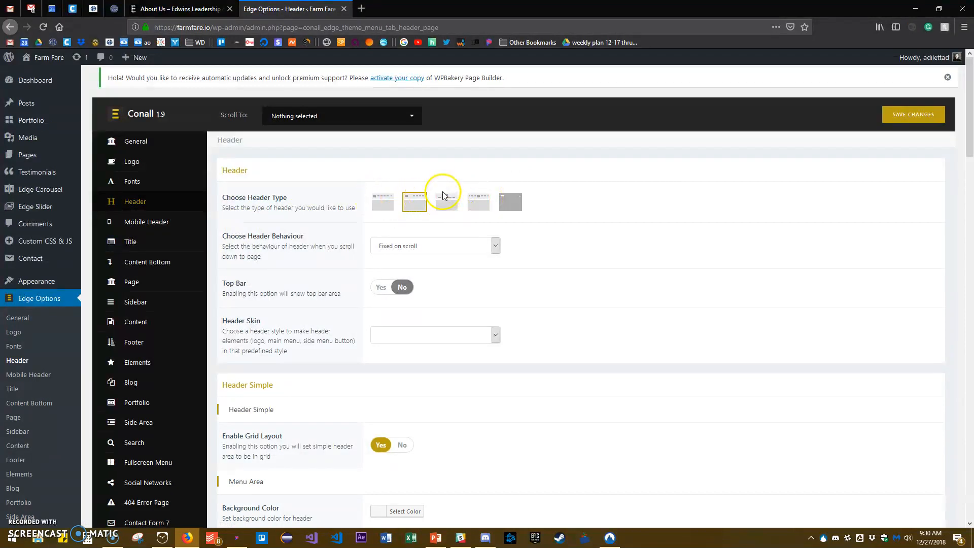
Step: Compare the Header settings with the PowerPoint diagram, selecting its Menu box and the light-blue band below the Final Website's header
key(alt+Tab)
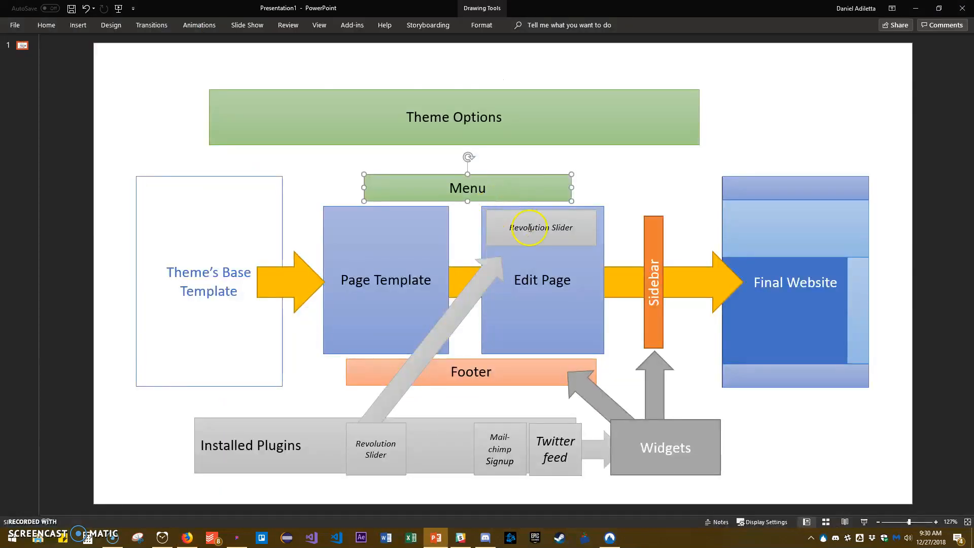
click(772, 225)
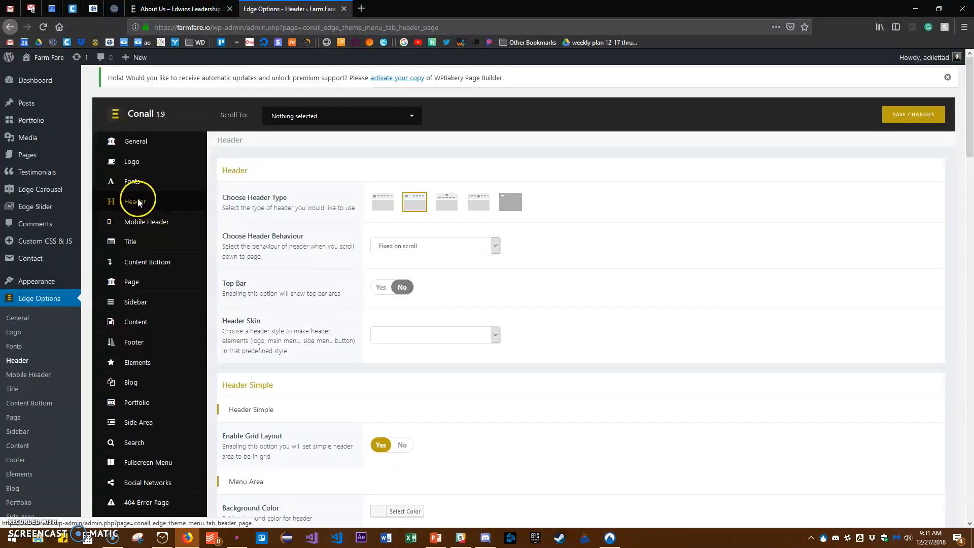
key(alt+Tab)
click(489, 184)
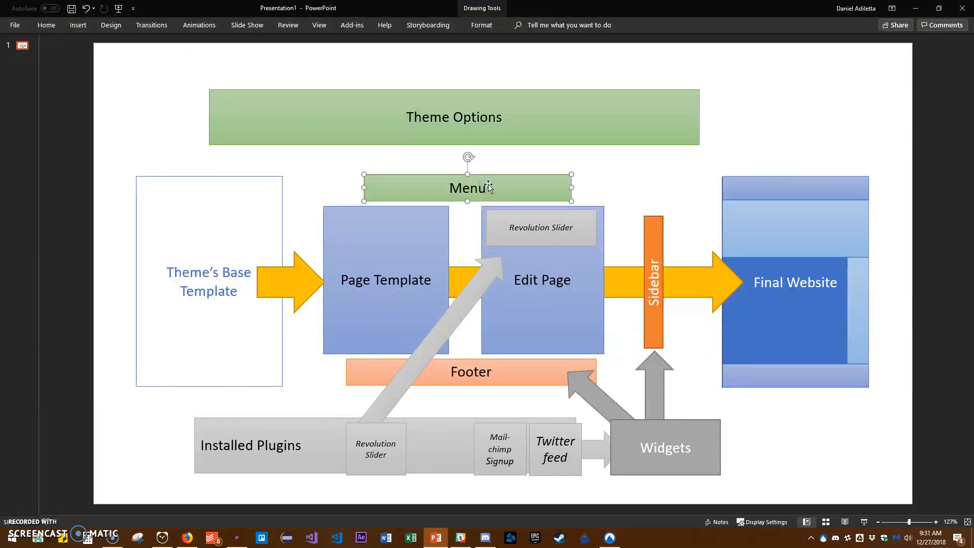
click(761, 212)
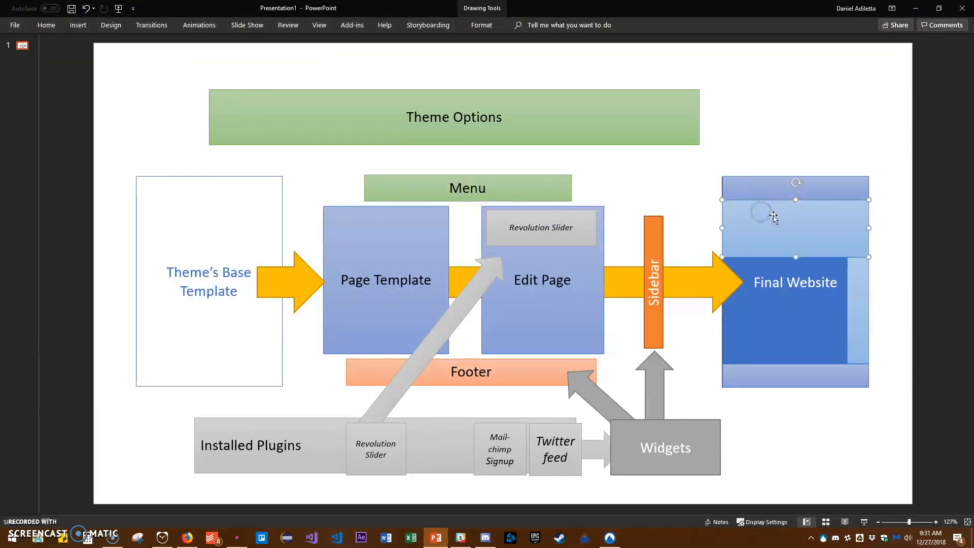
Step: Switch to the browser and look over the Edge Options Header settings, from the header type to the fixed header colours
key(alt+Tab)
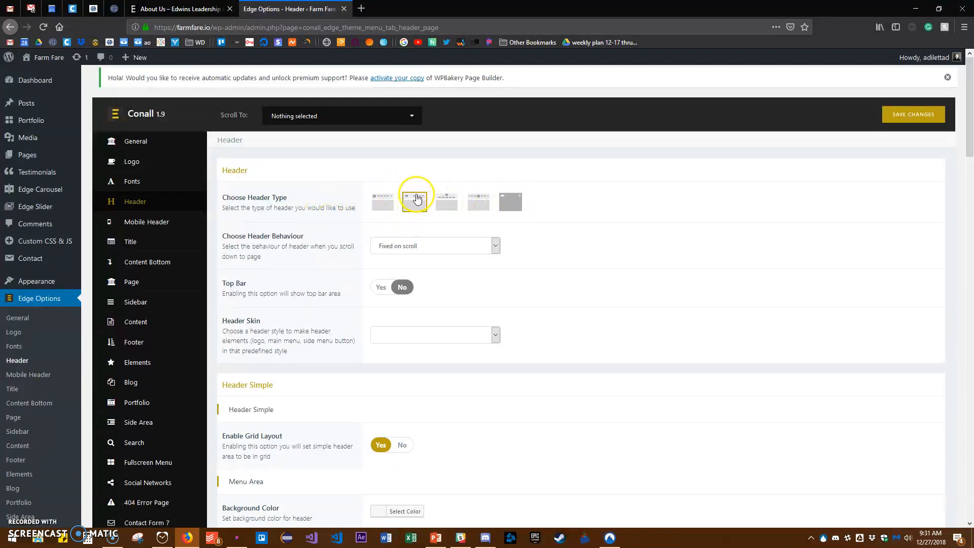
scroll(426, 200, down, 2)
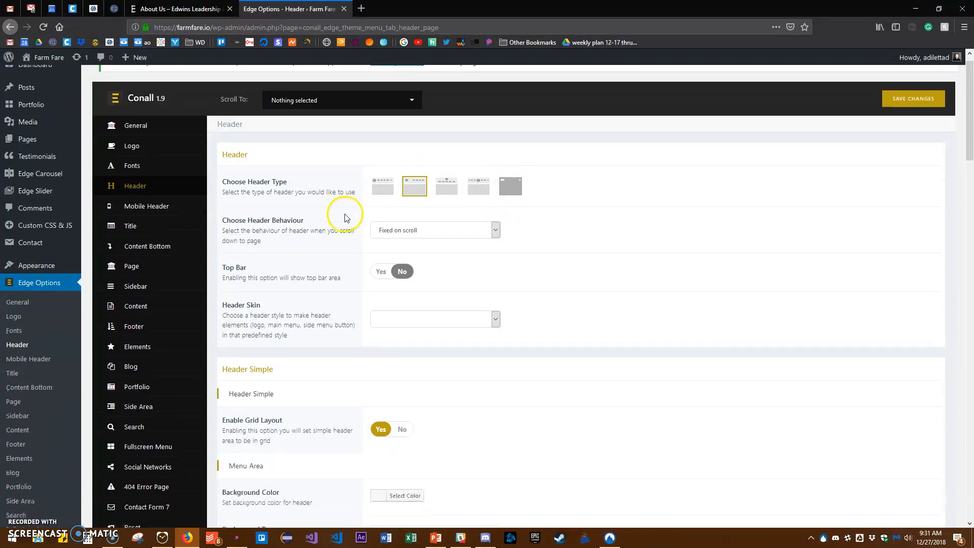
scroll(433, 135, up, 1)
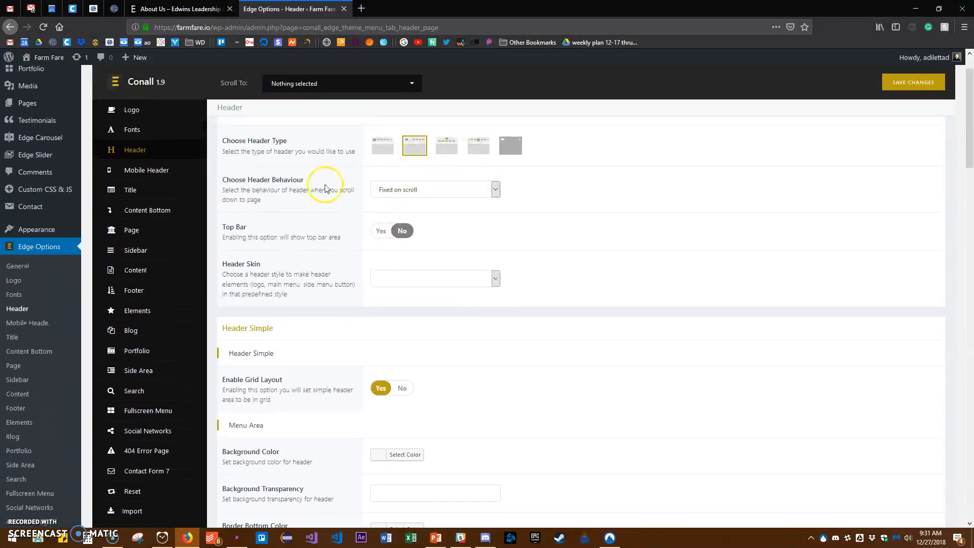
scroll(135, 163, down, 5)
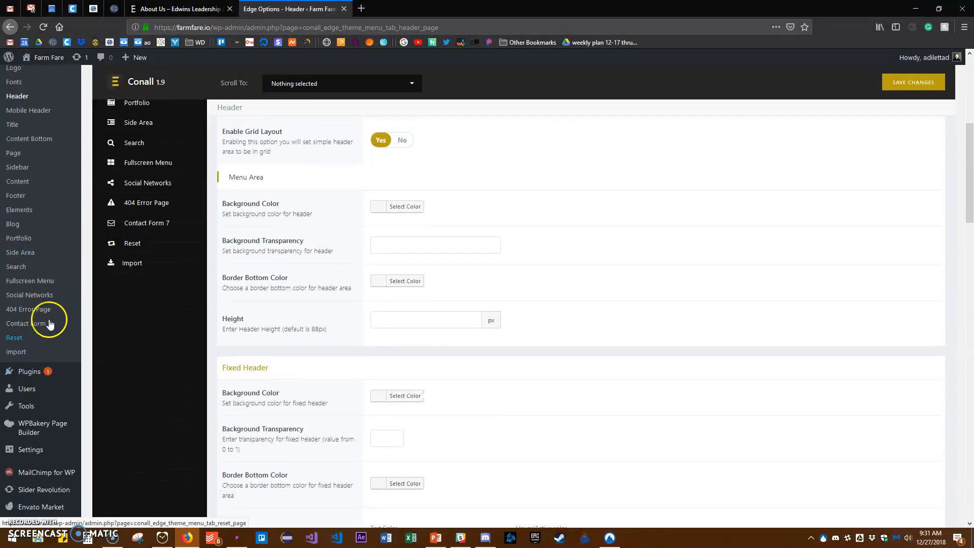
scroll(49, 323, up, 2)
Step: Open the site's Menus page and look through all pages, the posts and the categories available as menu items
mouse_move(31, 108)
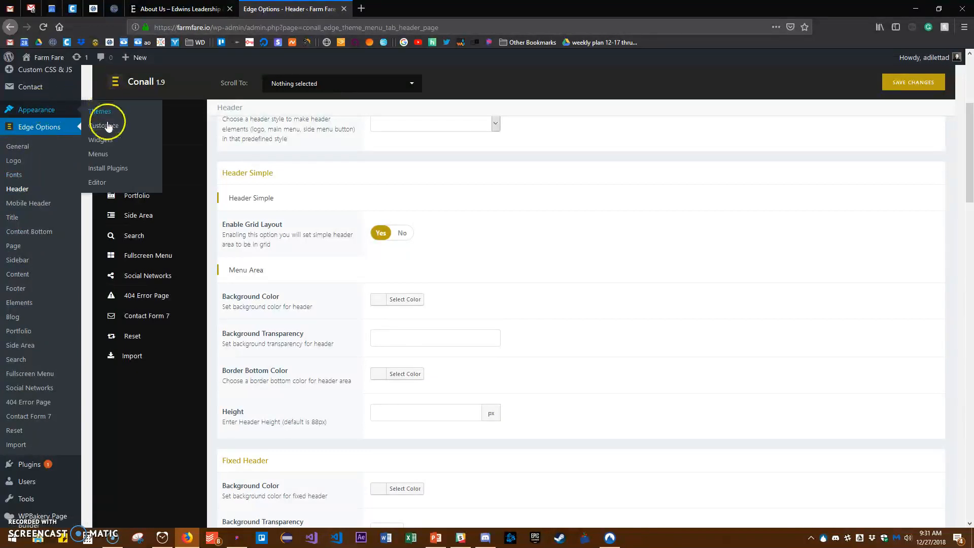
click(104, 154)
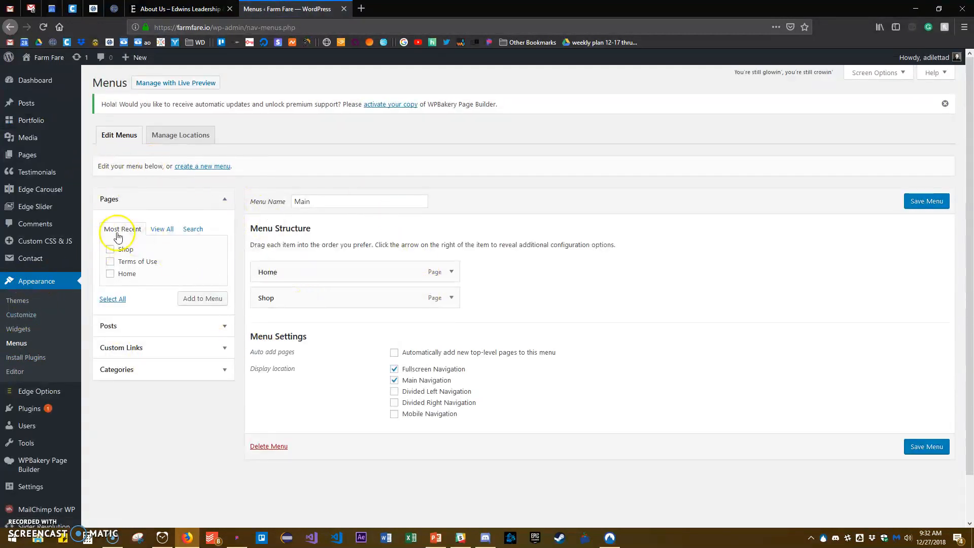
click(158, 231)
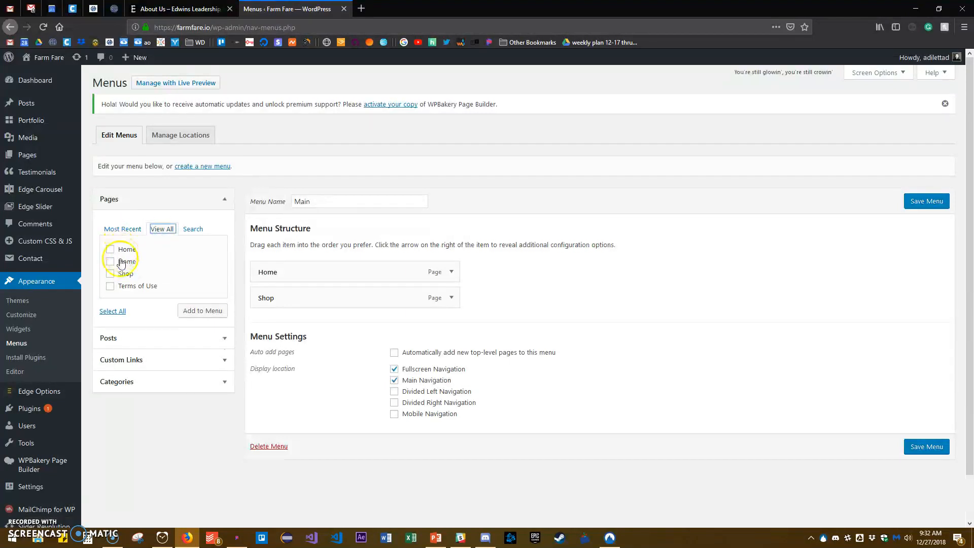
click(180, 338)
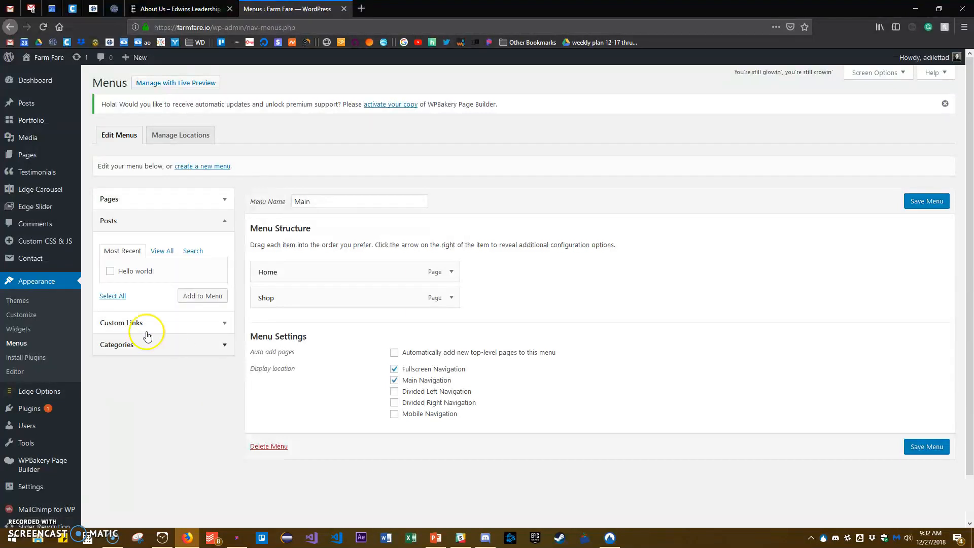
click(131, 343)
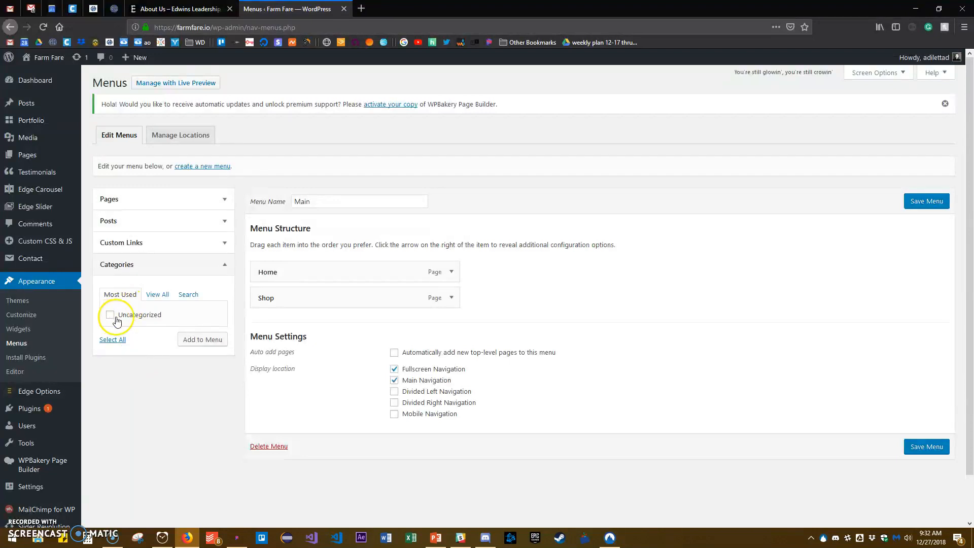
click(192, 265)
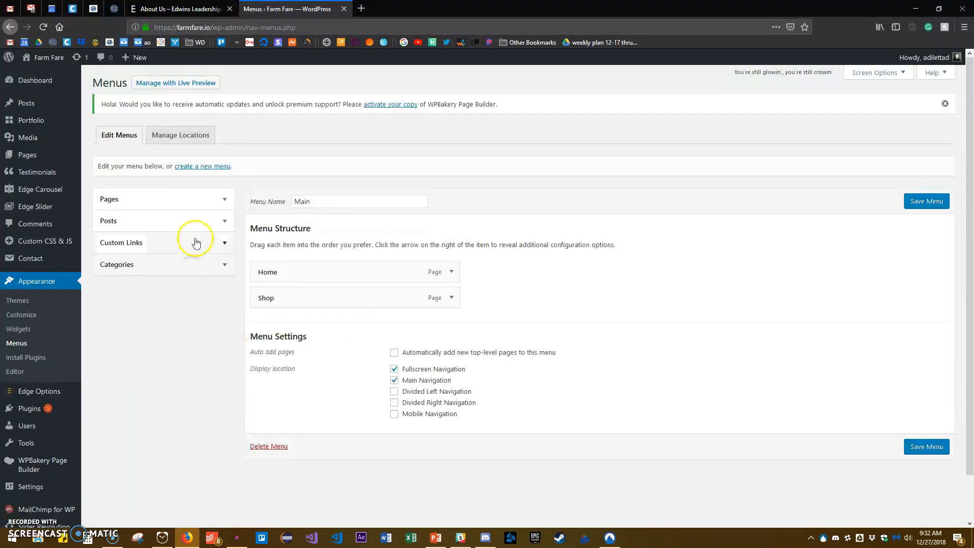
click(134, 198)
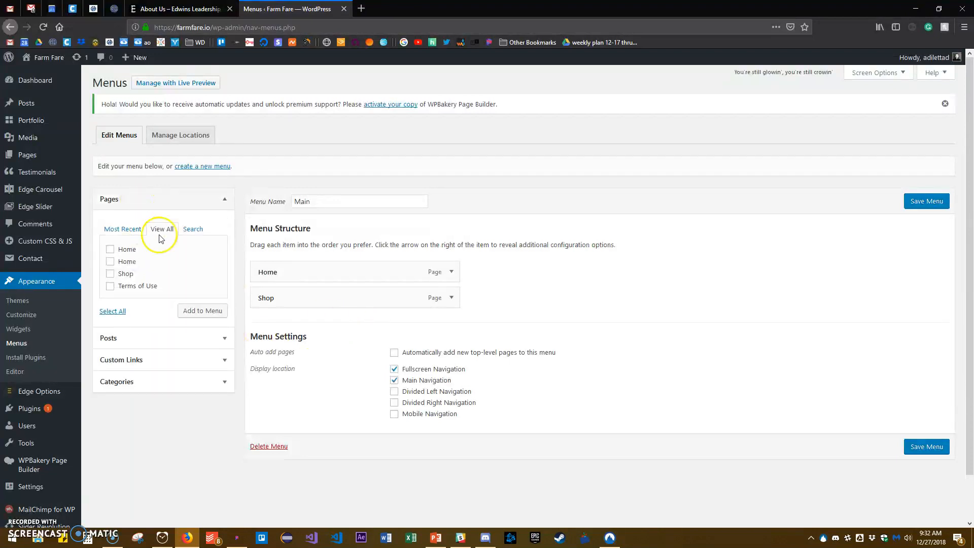
Step: Add the second listed Home page to the Main menu and move it between the existing Home and Shop items
click(110, 263)
click(203, 311)
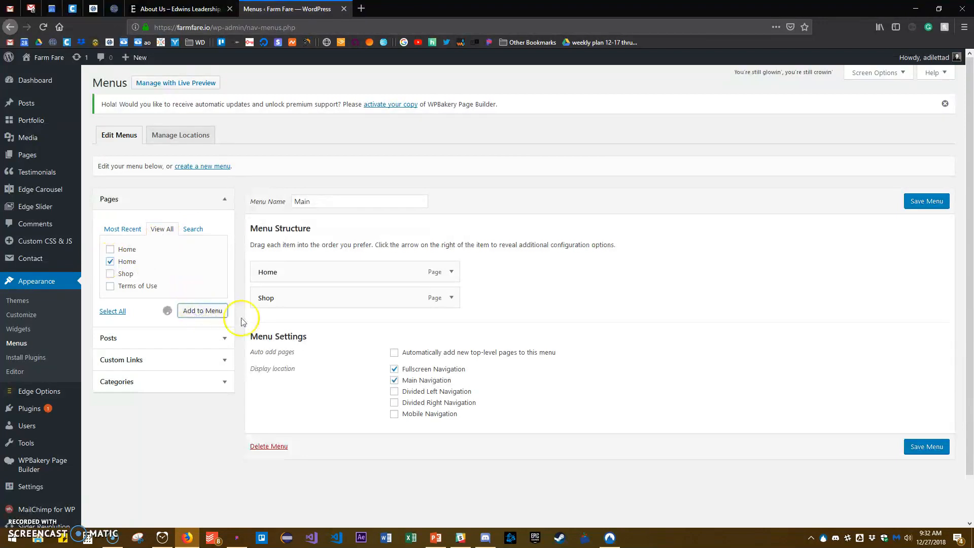
drag(316, 324, 326, 298)
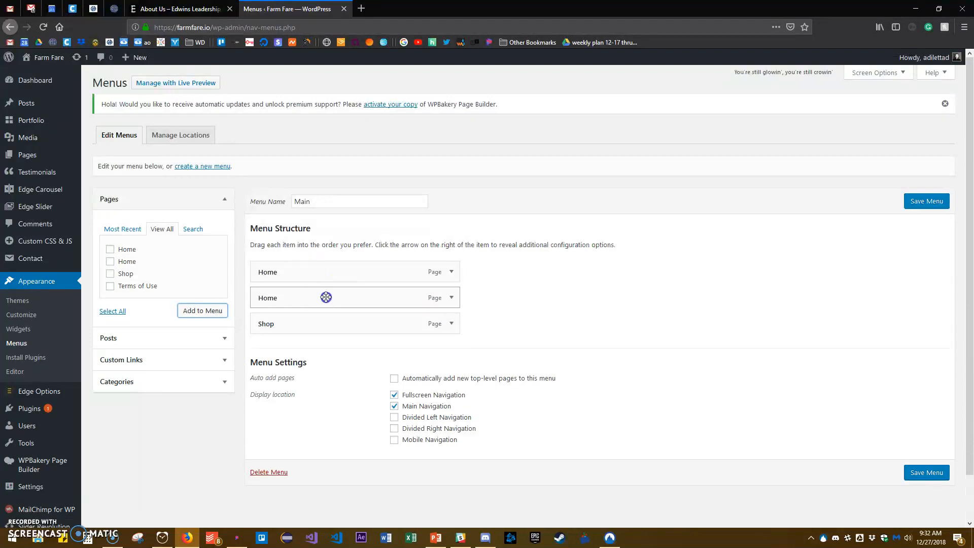
Step: Expand the second Home menu item, look over its settings, and switch to the PowerPoint diagram
click(451, 298)
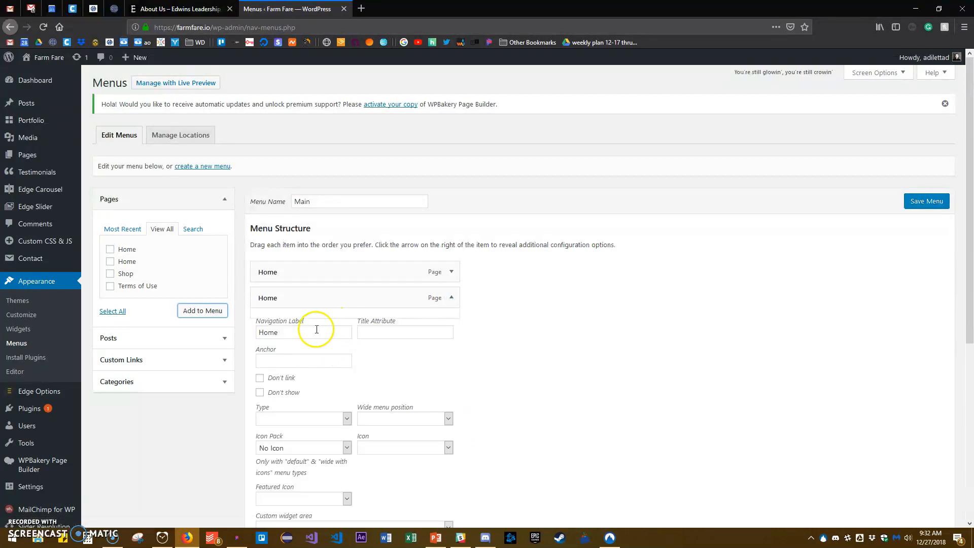
scroll(330, 345, down, 1)
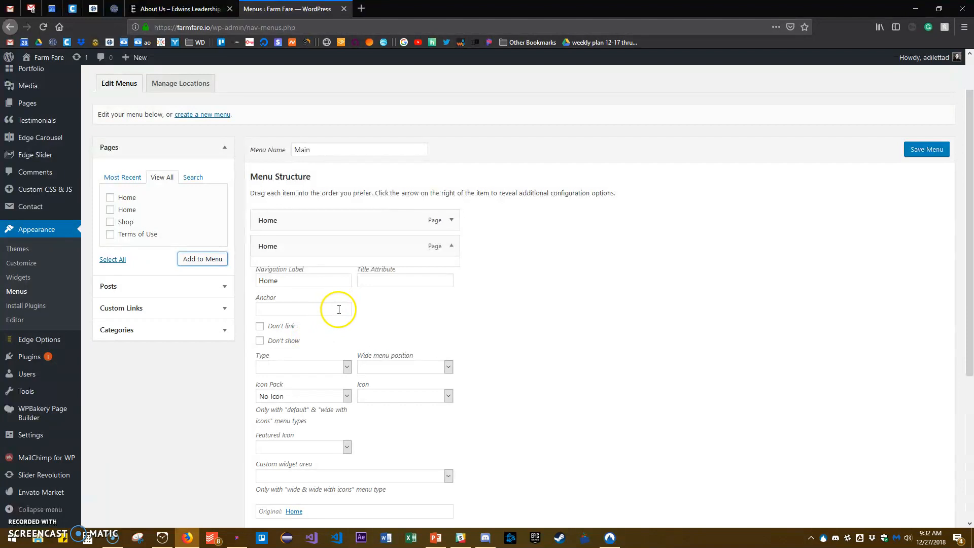
key(alt+Tab)
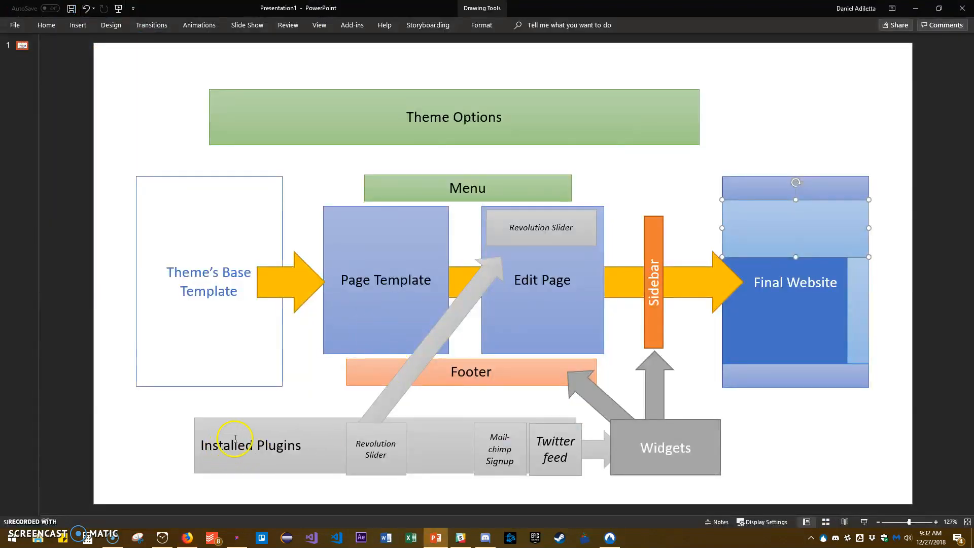